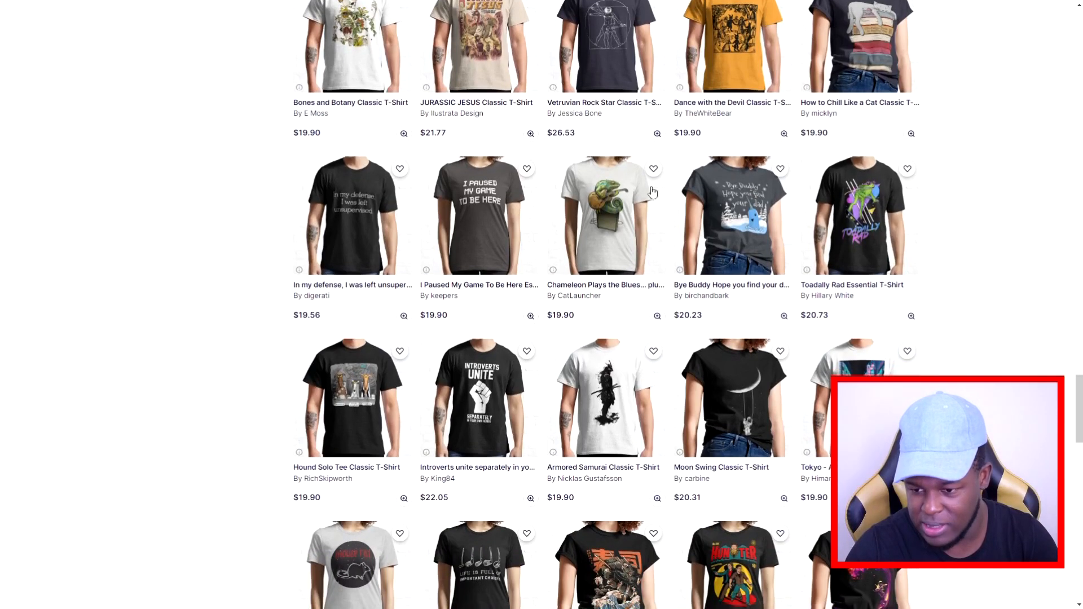
Open the "I Paused My Game To Be Here" t-shirt listing from the results
click(479, 230)
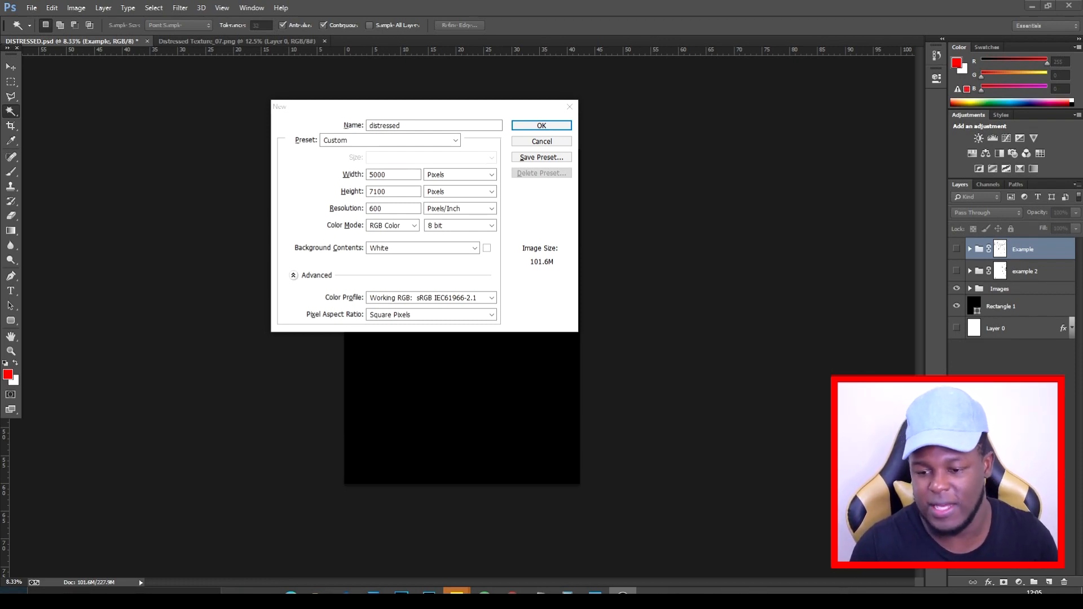
Try a different resolution for the new 5000 by 7100 pixel document named "distressed" in Photoshop
click(385, 209)
drag(388, 209, 342, 219)
text(30)
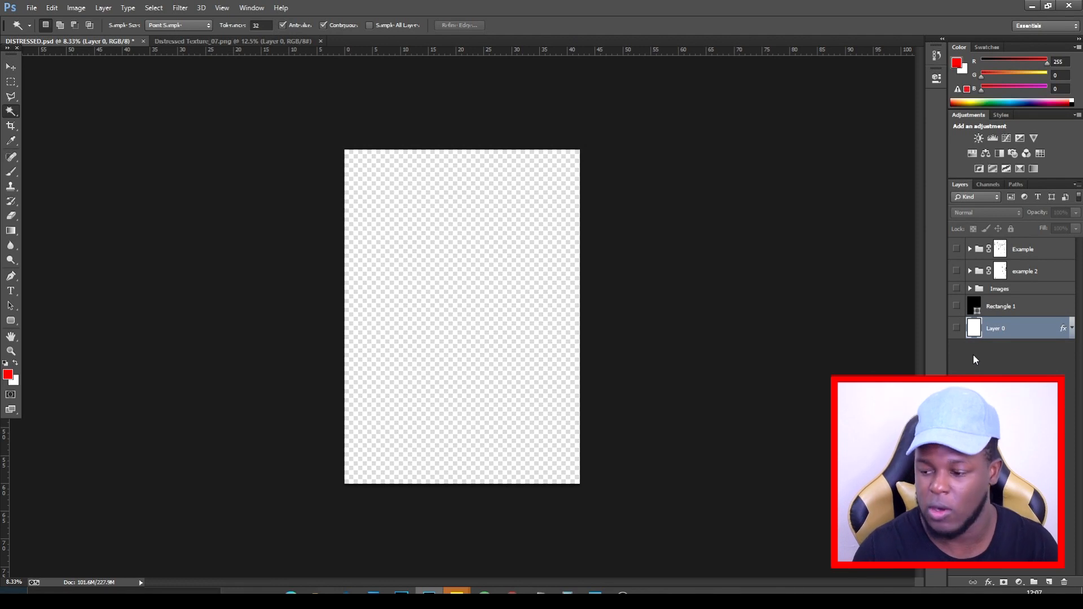
Show Layer 0 and add an Invert adjustment layer above it, toggling the adjustment off and on to compare
click(957, 329)
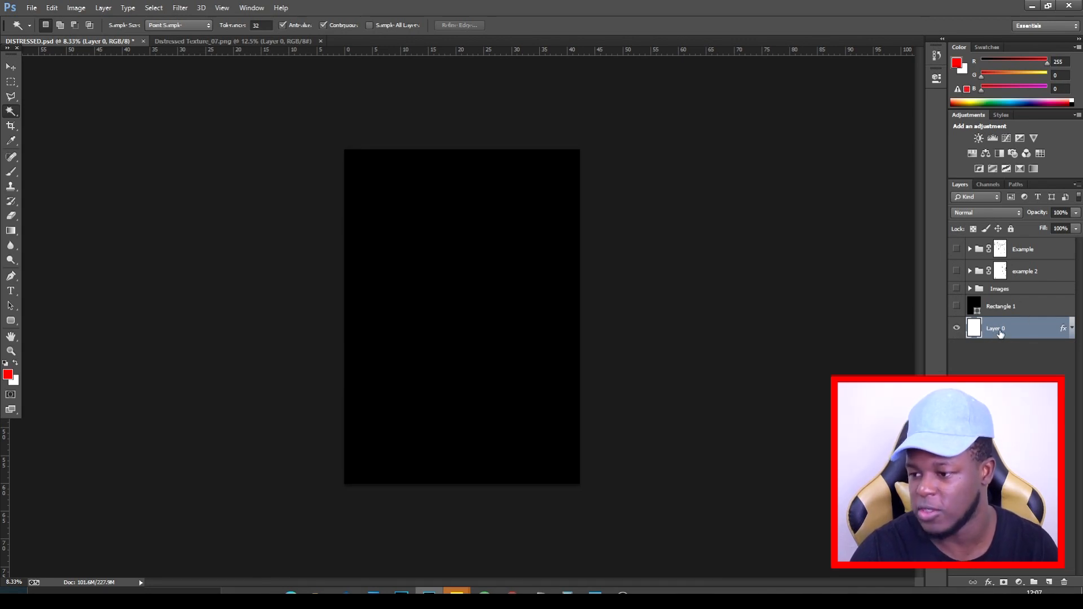
click(979, 168)
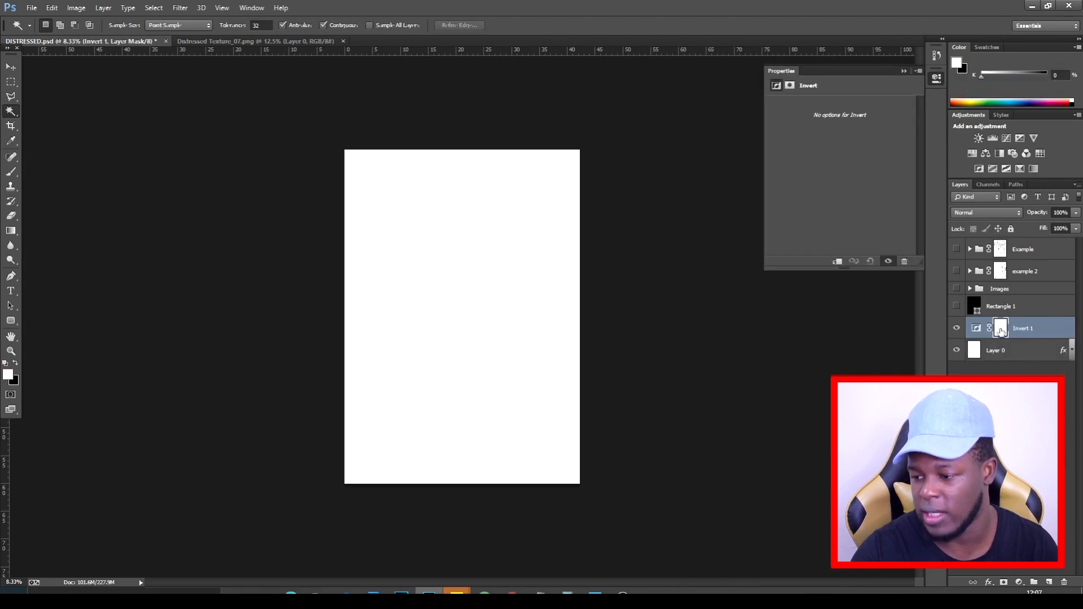
click(956, 330)
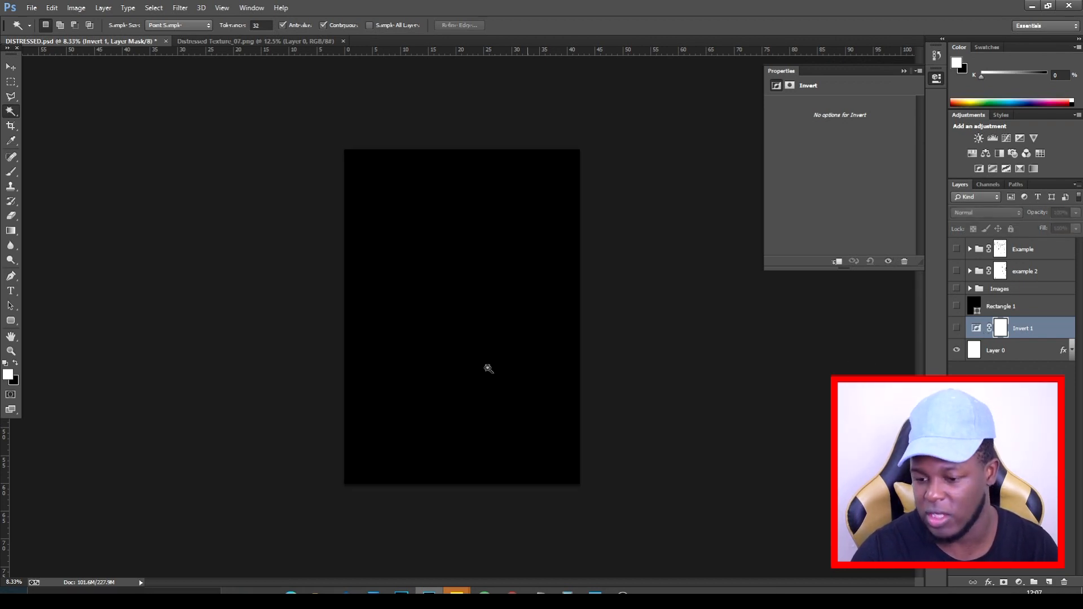
click(957, 329)
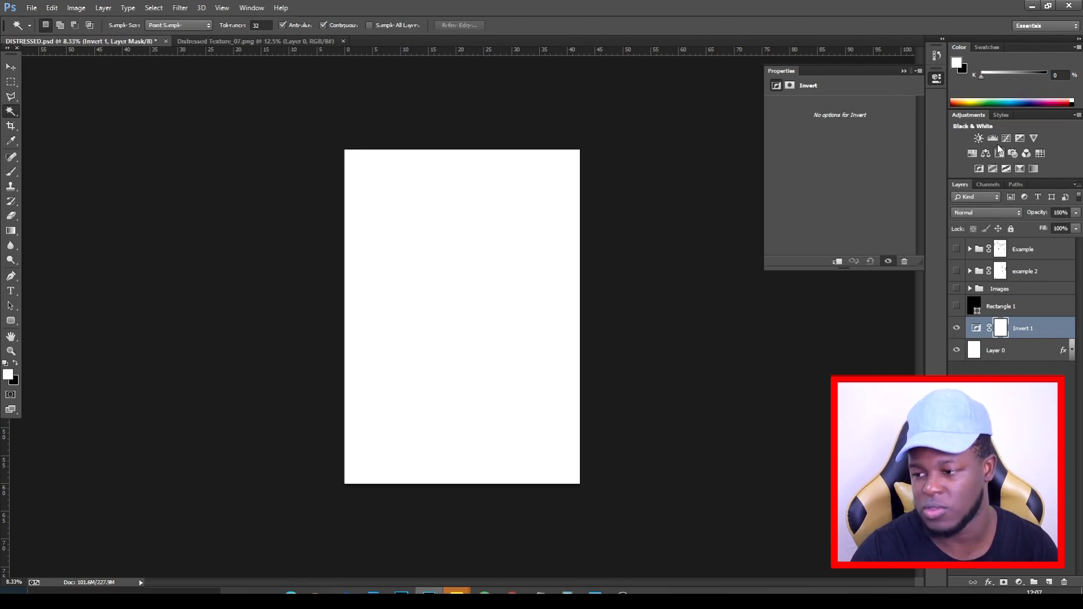
Draw a rectangle shape about 6008 by 7724 px covering the whole canvas with the Rectangle tool
click(12, 322)
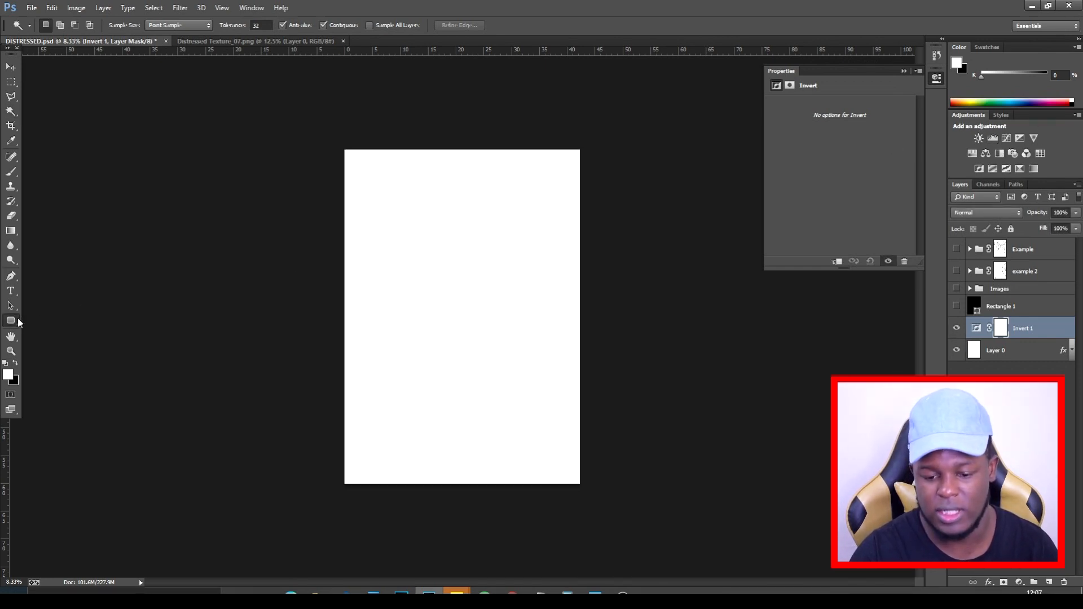
right_click(13, 324)
click(45, 316)
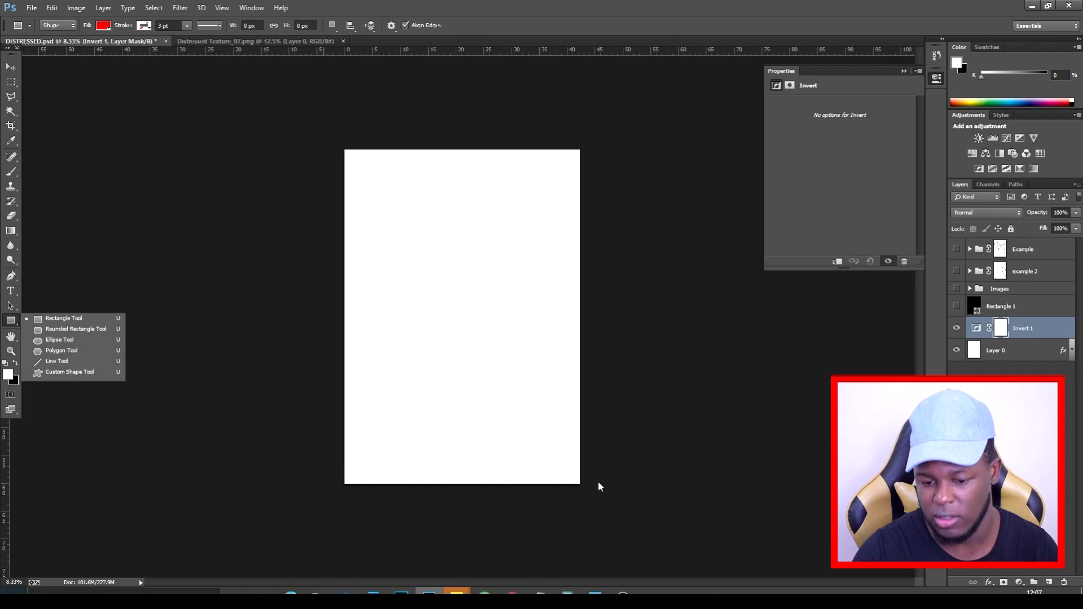
drag(608, 499, 324, 136)
Change the fill of the new canvas-covering rectangle to black and collapse its shape properties
click(777, 139)
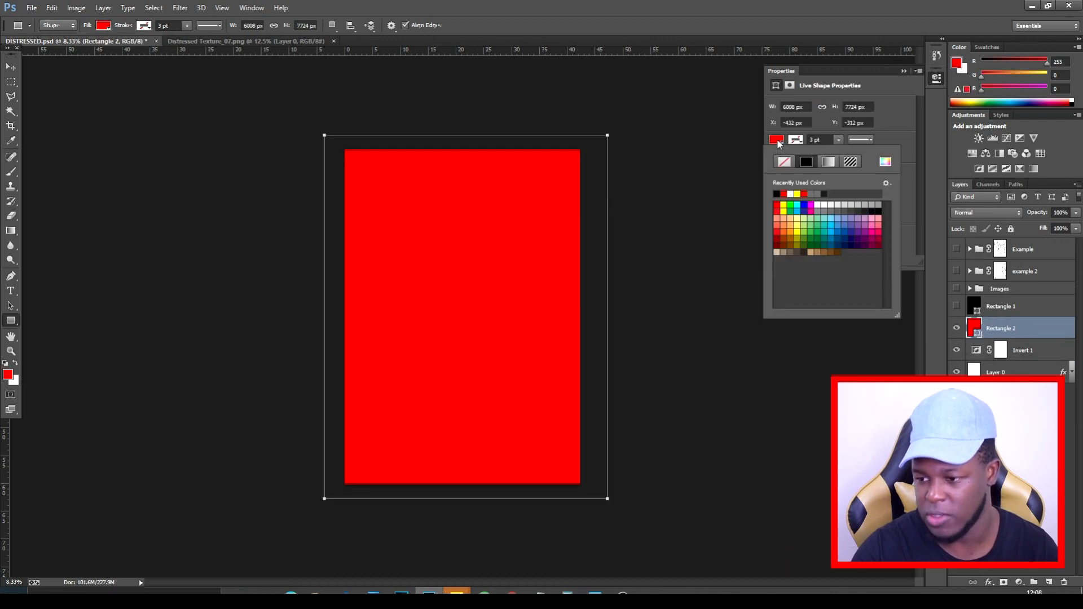
click(777, 140)
click(777, 139)
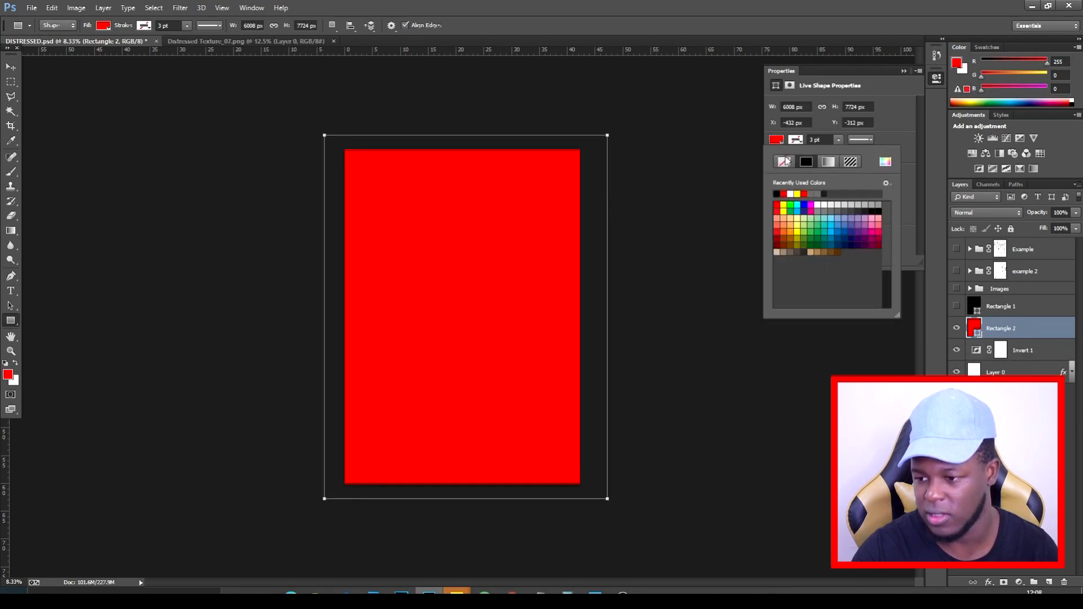
click(778, 194)
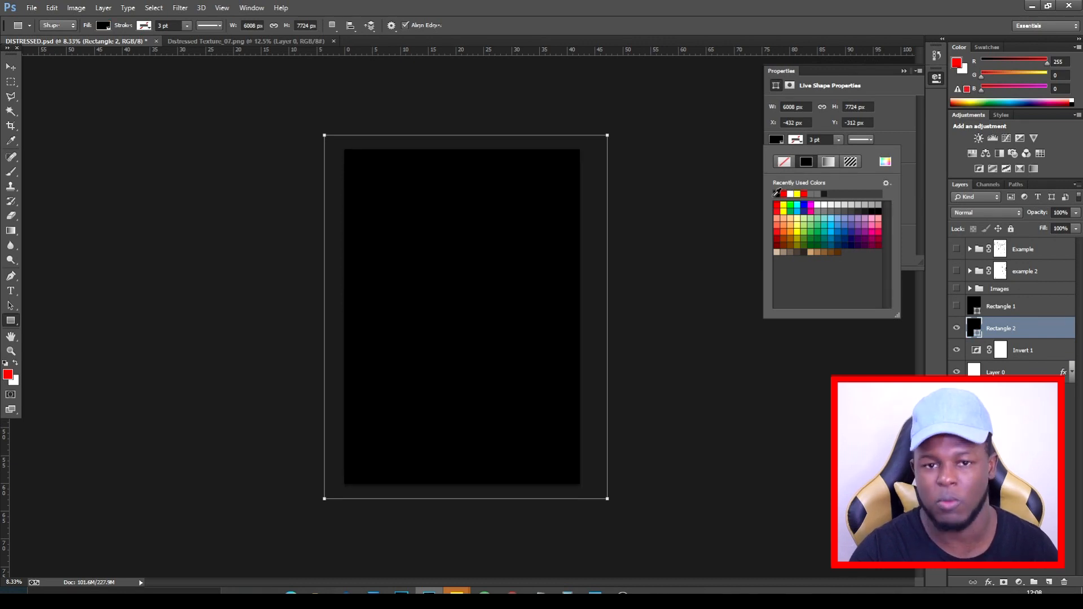
click(899, 69)
click(903, 71)
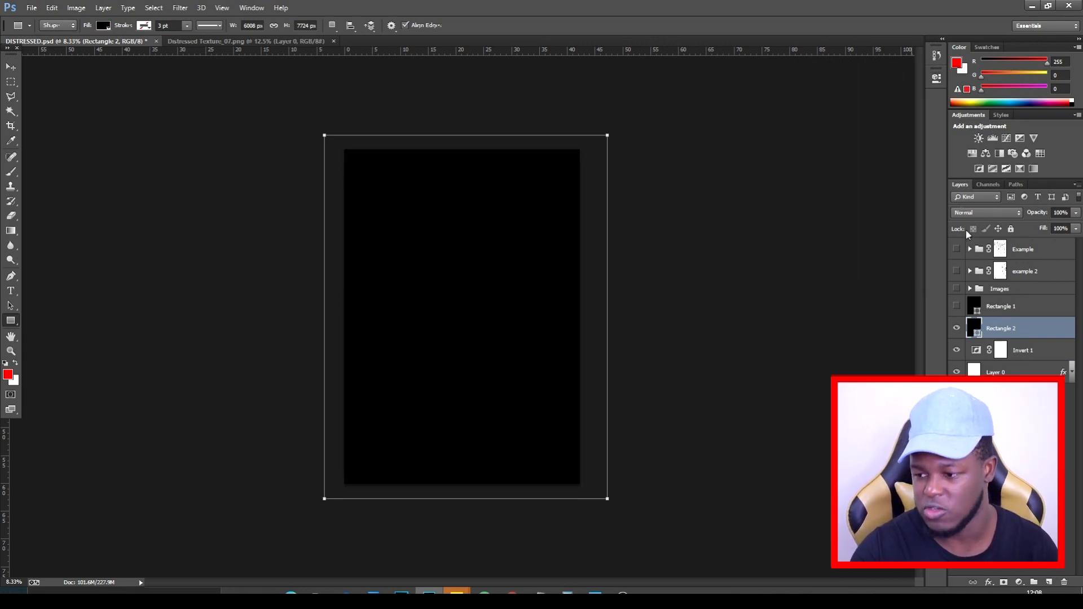
Hide the Rectangle 2 layer and show Rectangle 1 as the black background instead
click(957, 330)
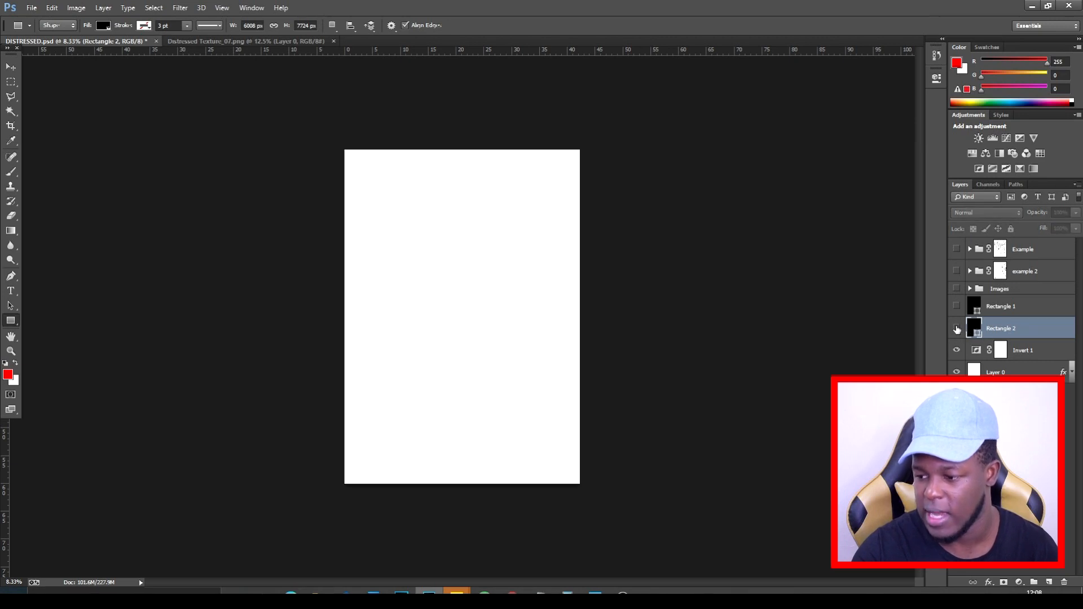
click(957, 307)
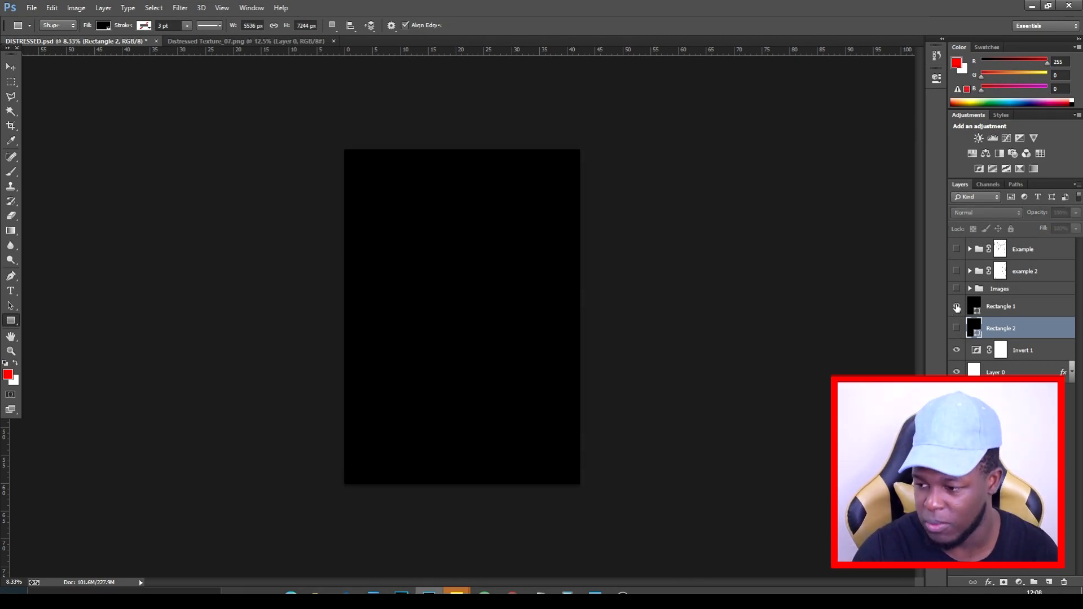
Preview the Example and example 2 groups and the bulldog and straight-outta-2020 artwork inside the Images group
click(957, 250)
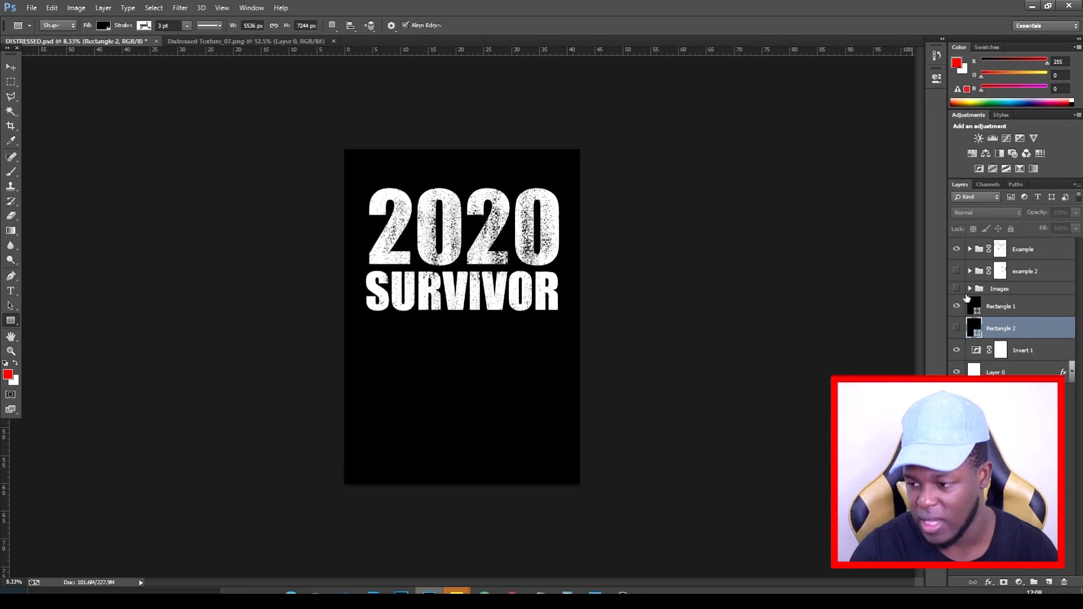
click(957, 271)
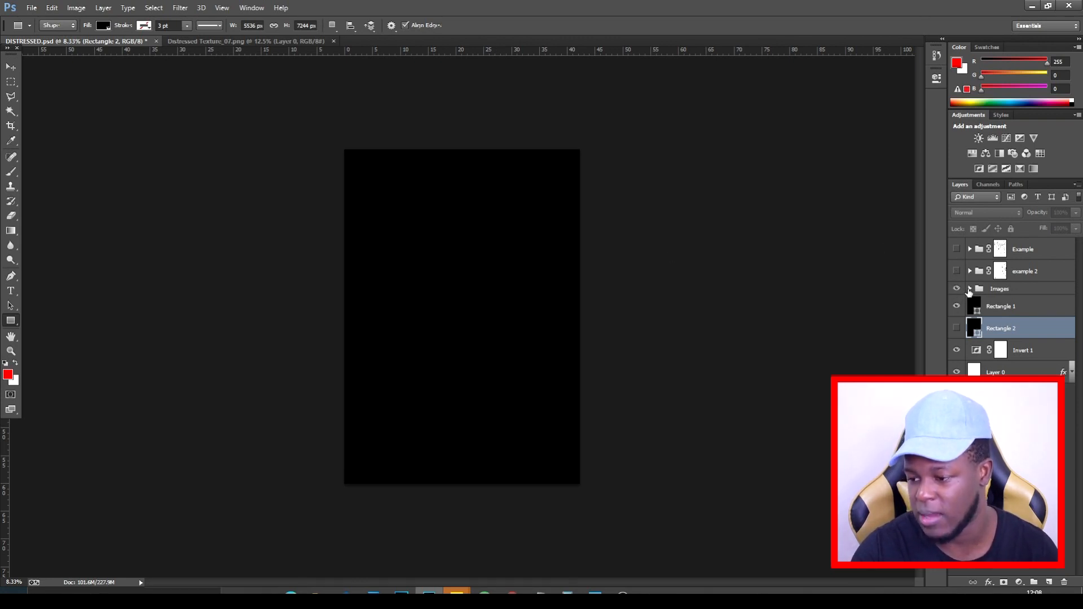
click(969, 289)
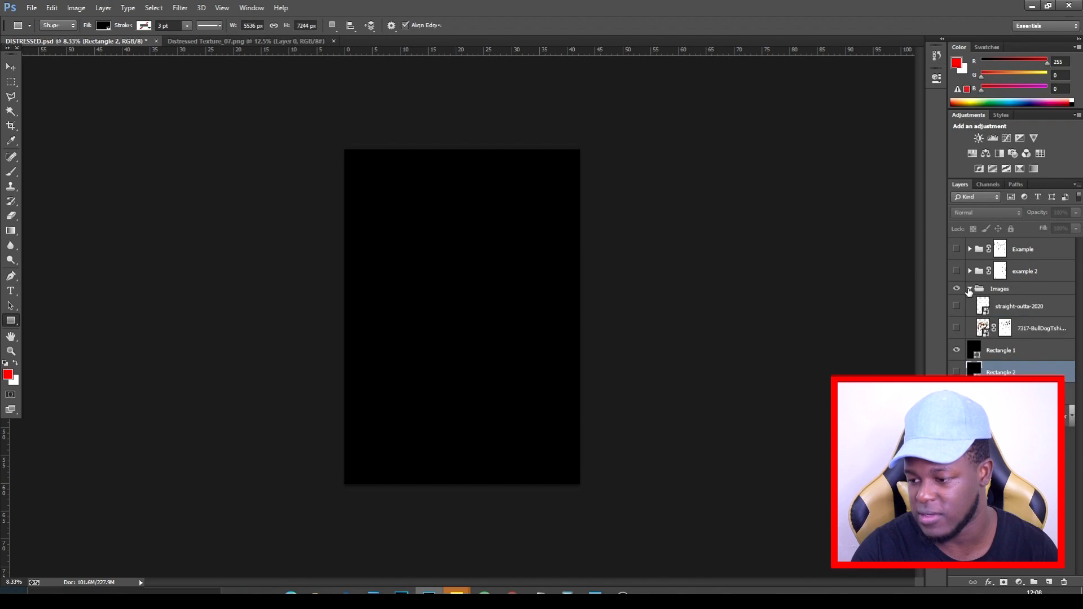
click(958, 329)
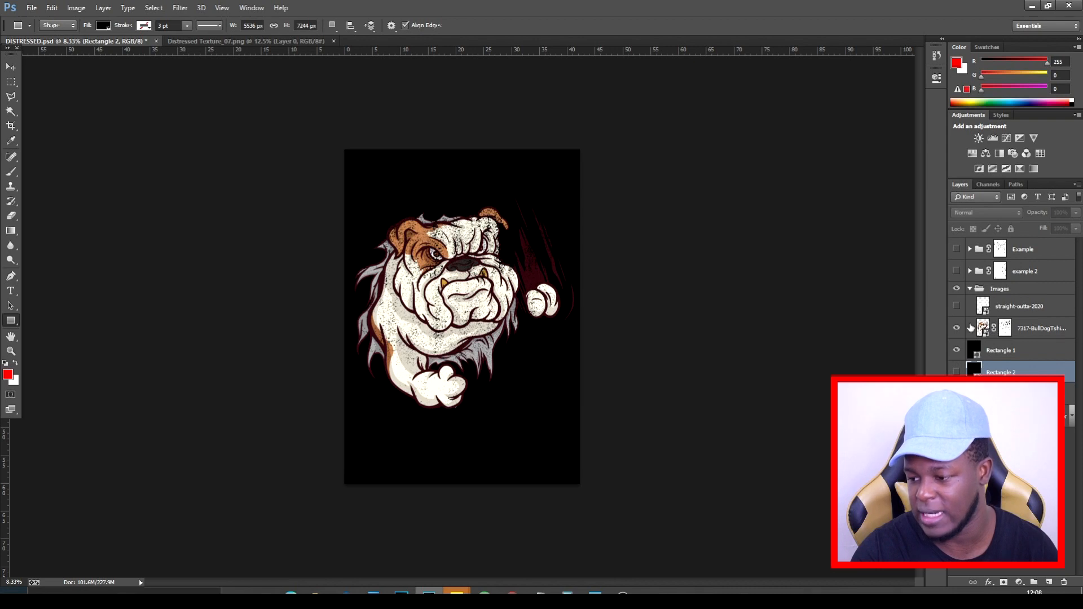
click(957, 329)
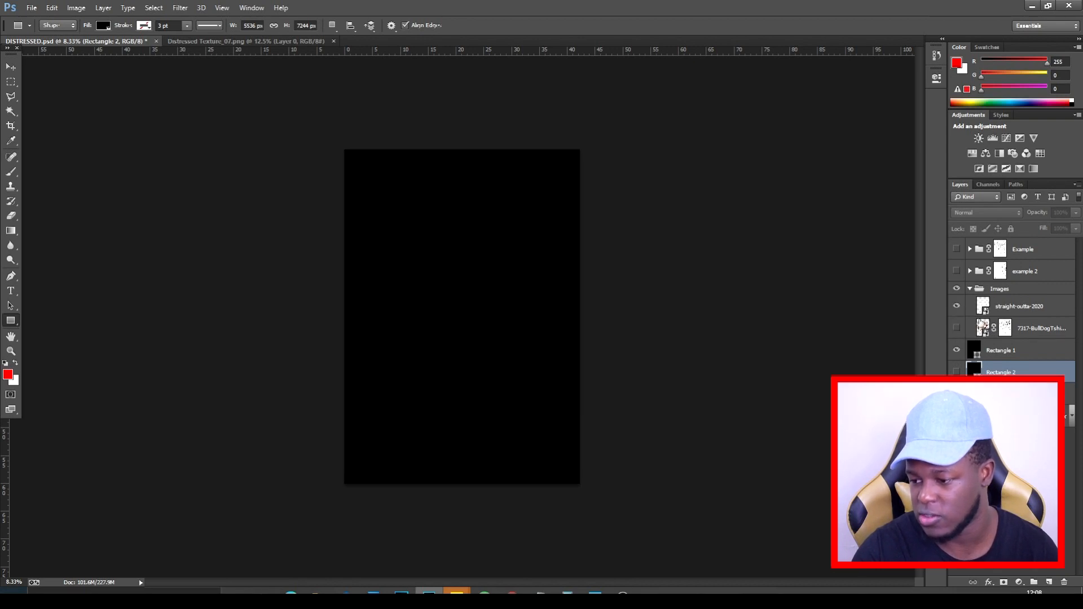
drag(1007, 332, 1009, 307)
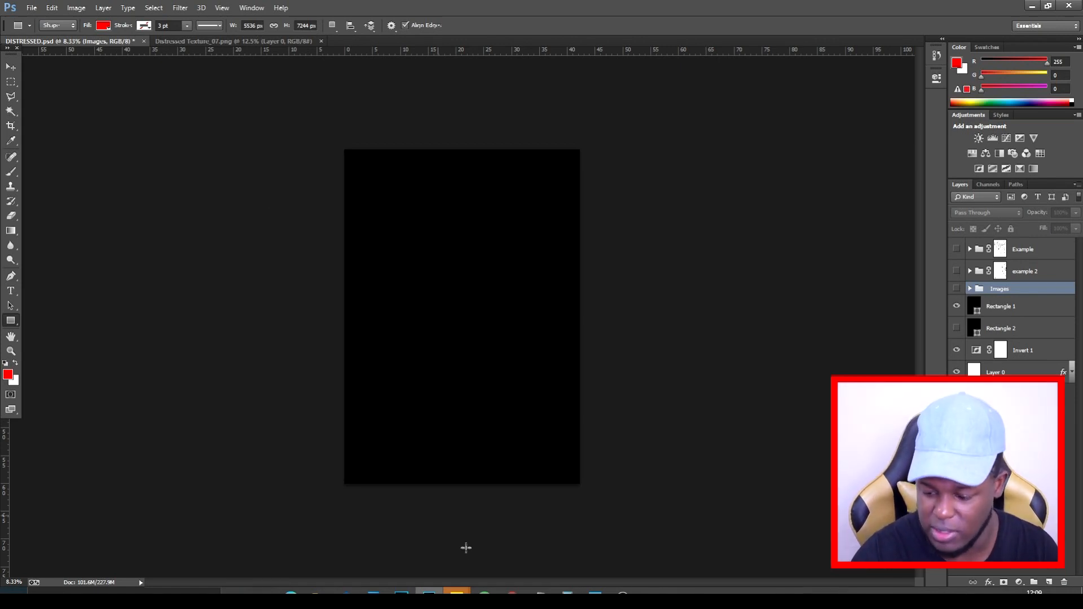
Switch to the Redbubble listing in the browser, copy the title phrase "I Paused My Game To Be Here", and return to Photoshop
mouse_move(513, 591)
click(573, 553)
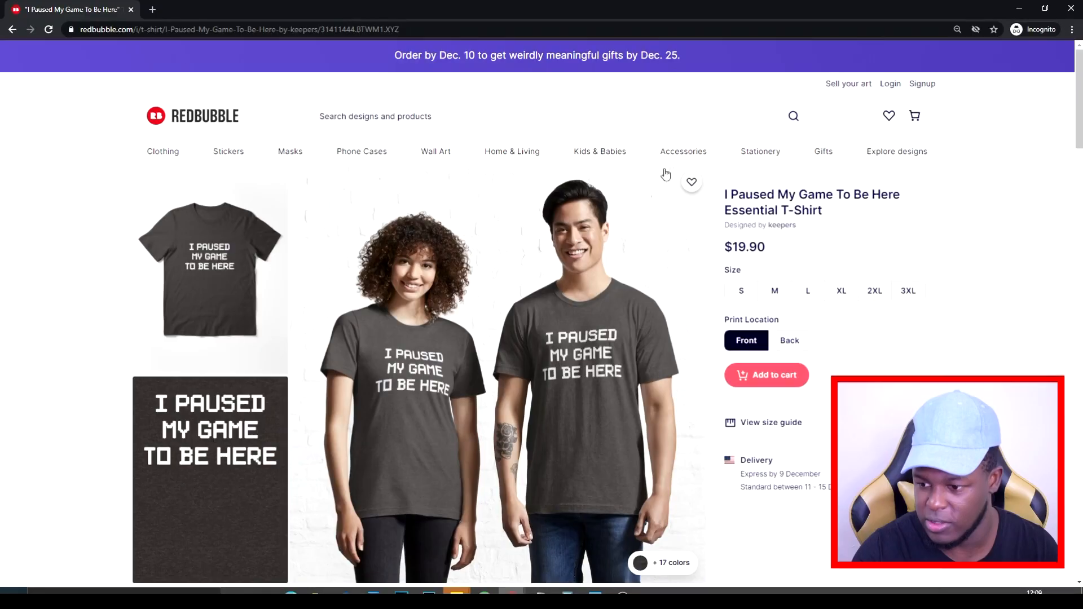
drag(725, 194, 913, 202)
right_click(915, 207)
click(915, 203)
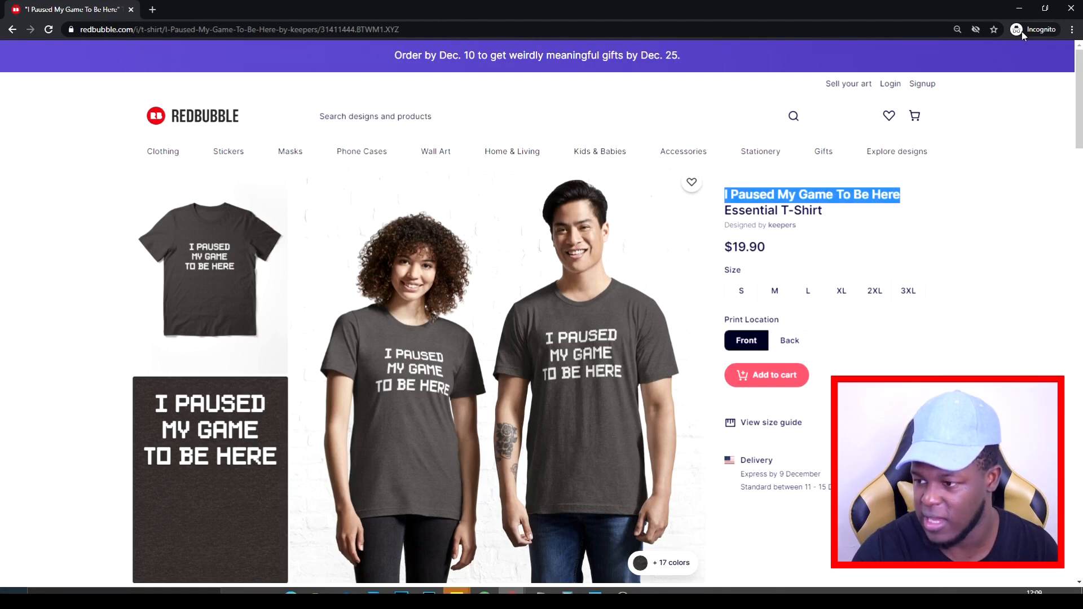
click(1020, 8)
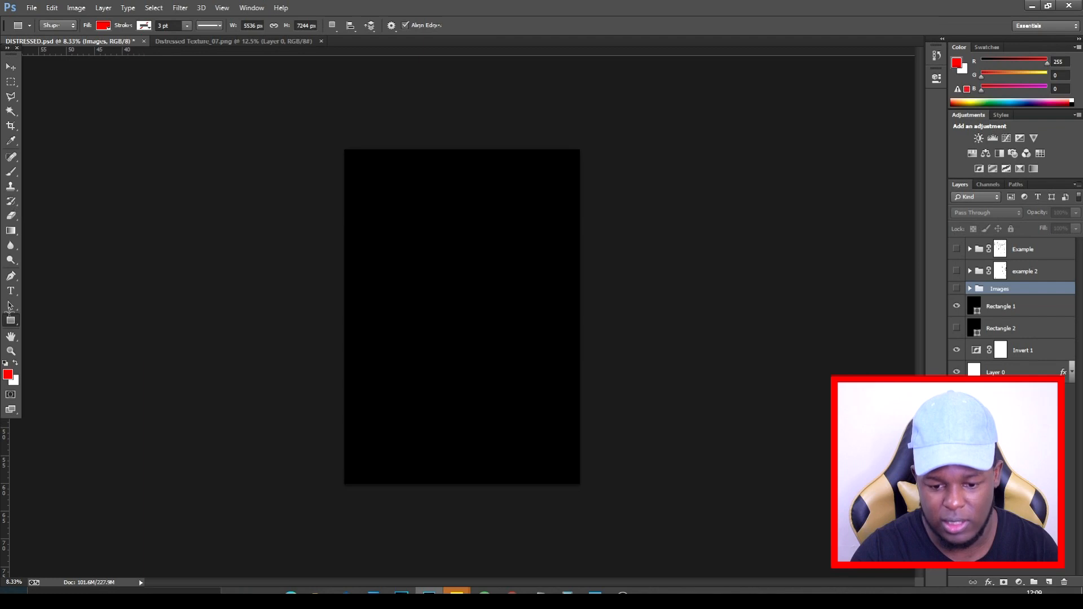
Create a text layer in the upper part of the canvas containing the copied phrase "I Paused My Game To Be Here"
key(t)
click(380, 218)
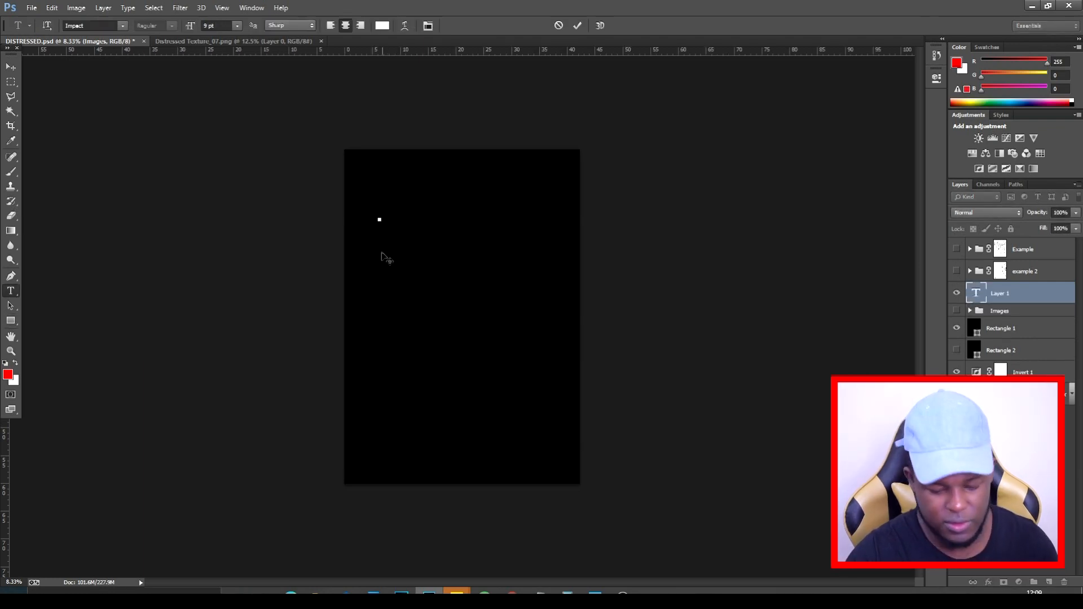
key(ctrl+v)
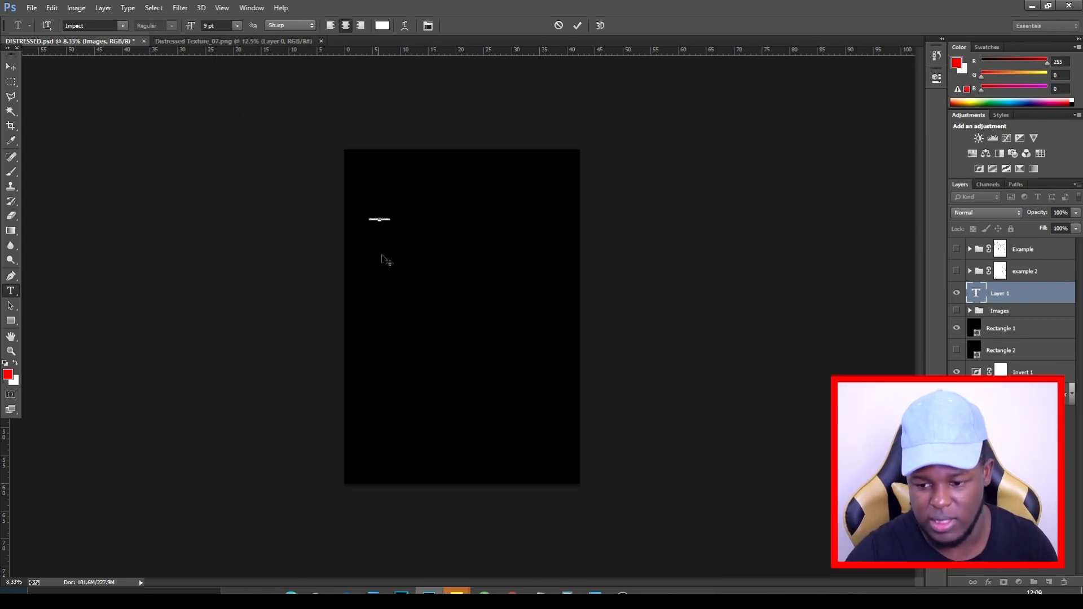
Set the font size of the whole pasted phrase to 250 pt
key(ctrl)
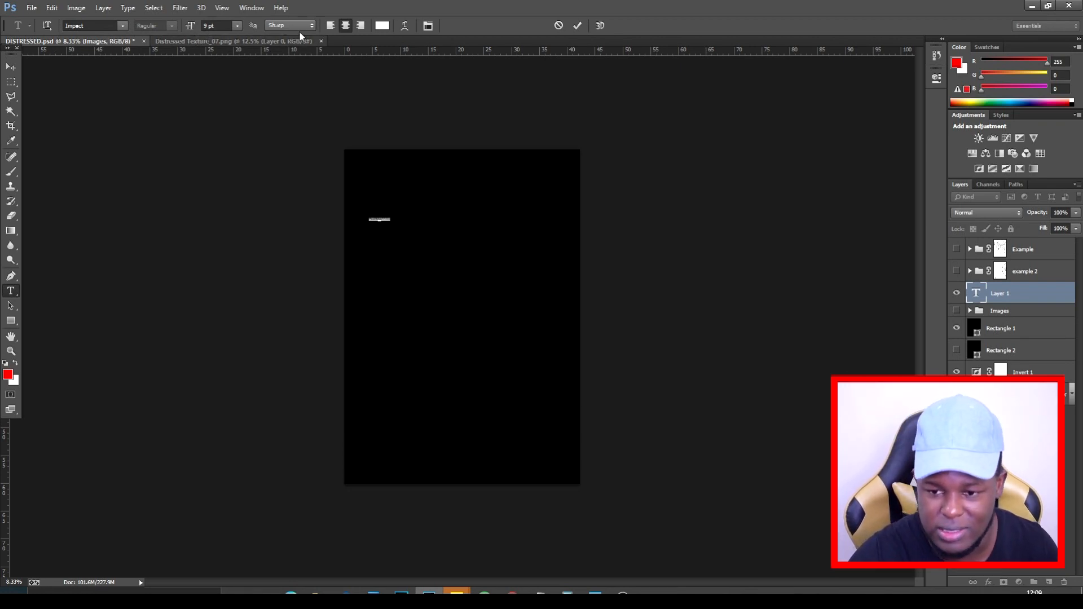
click(217, 25)
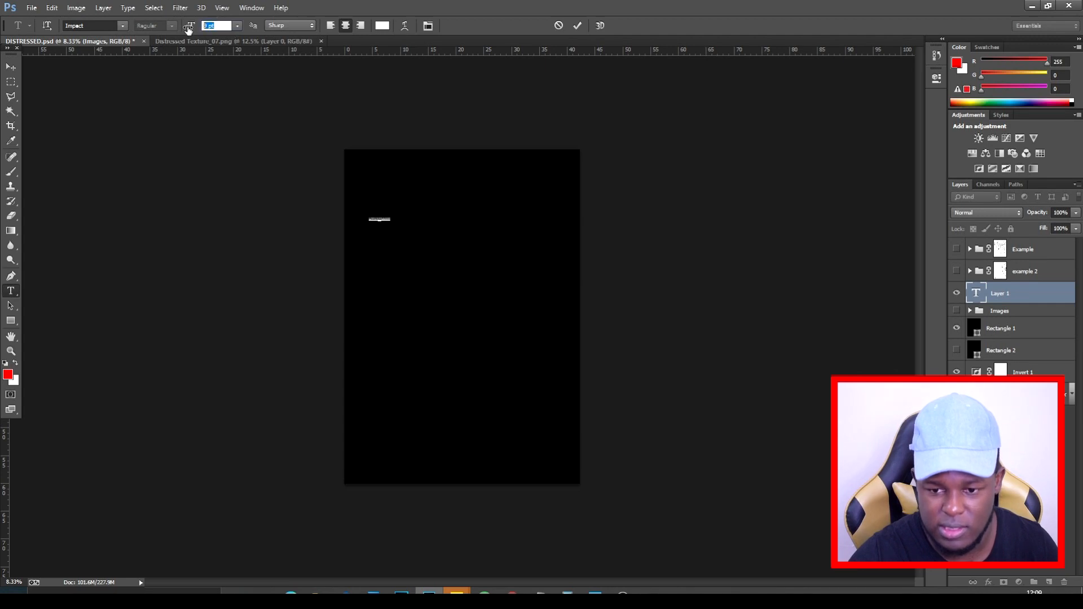
text(250)
key(Return)
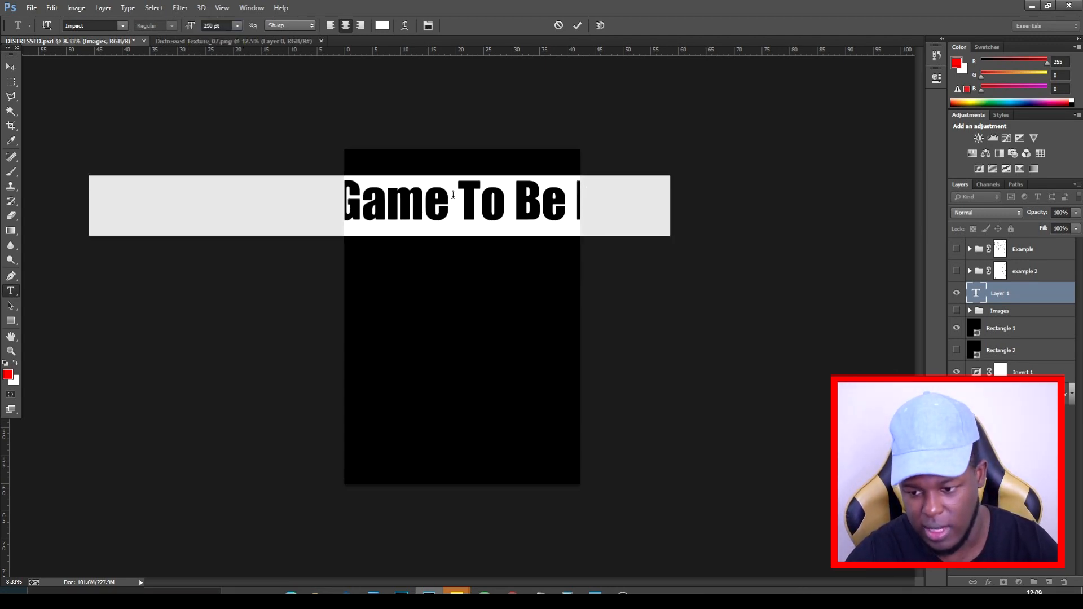
Break the phrase into three lines: "I Paused", "My Game" and "To Be Here"
click(451, 201)
key(Return)
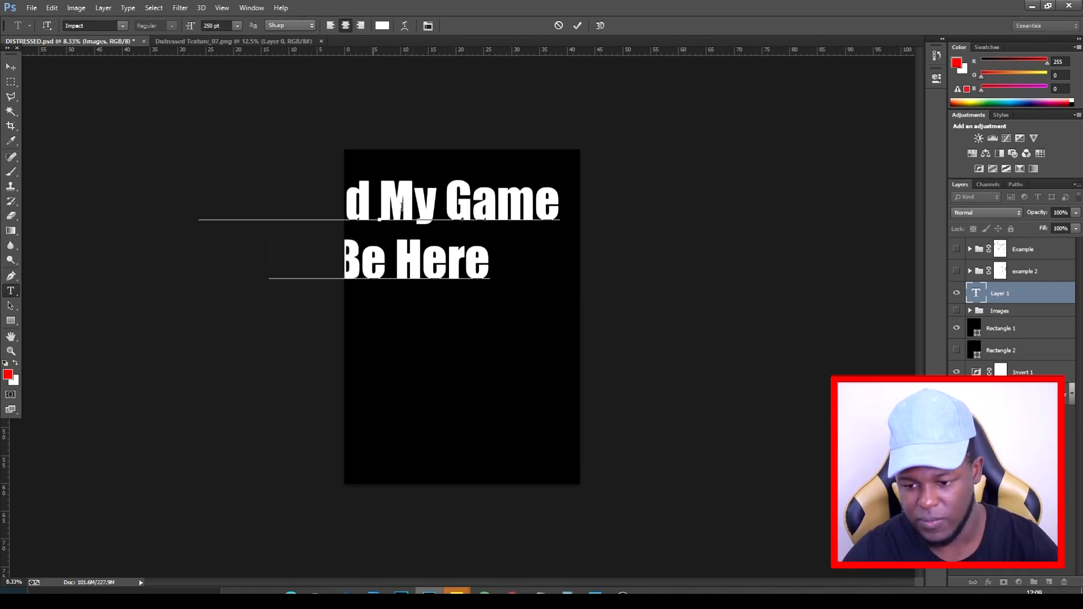
click(391, 206)
key(Return)
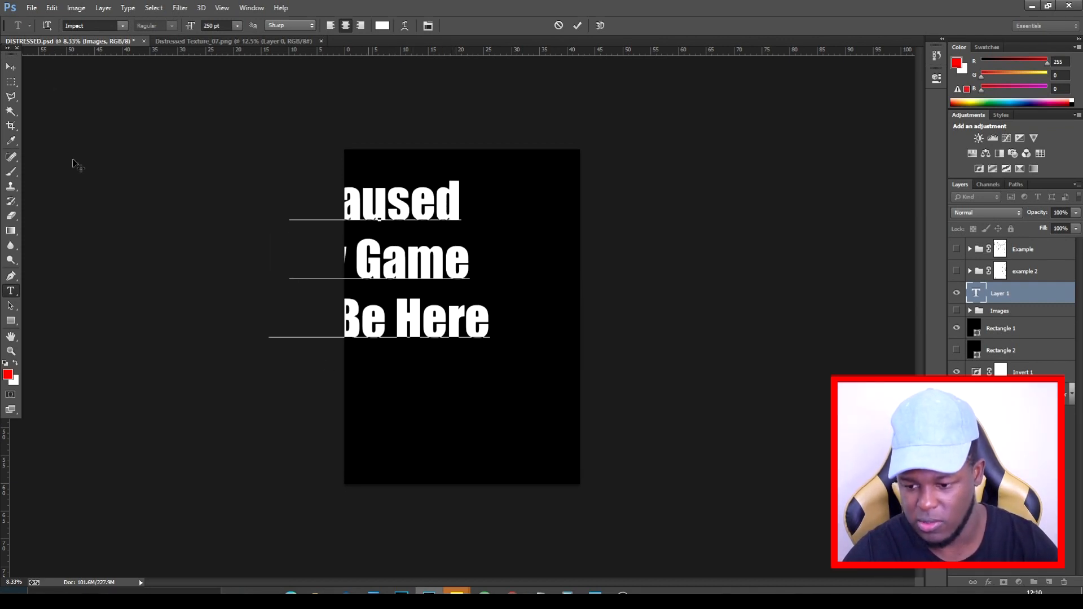
Move the three-line text fully onto the canvas, roughly centred horizontally and slightly above the middle
click(11, 67)
drag(439, 338, 497, 352)
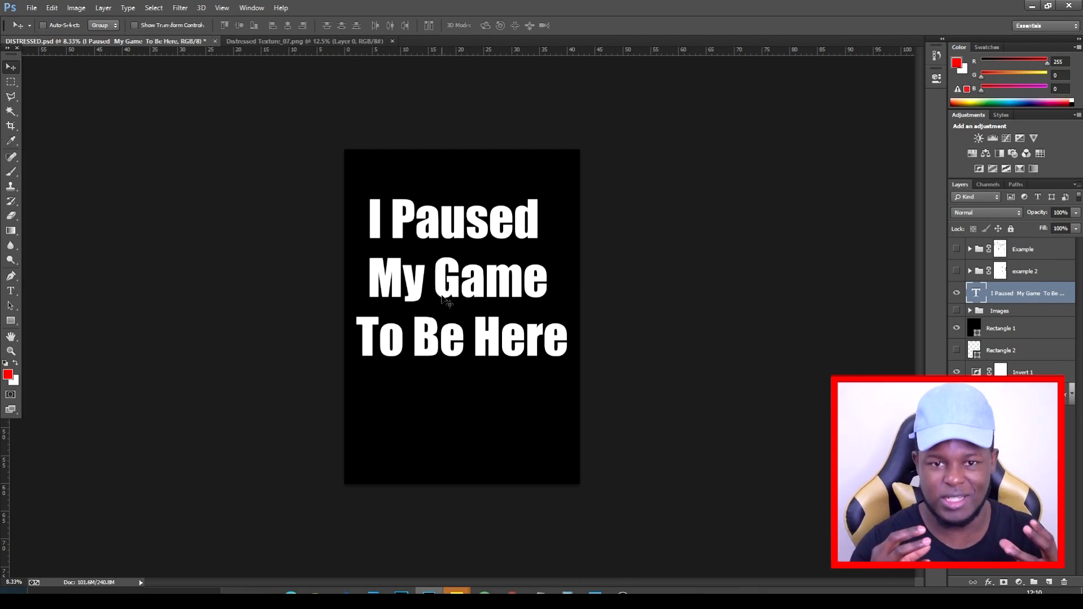
drag(444, 289, 447, 301)
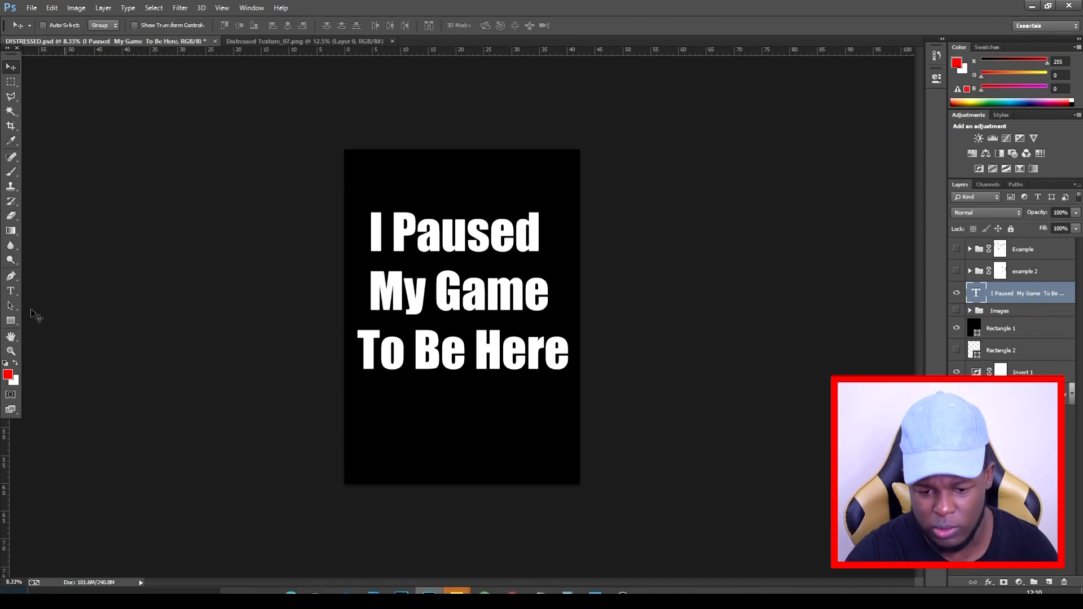
Set the leading of the whole three-line phrase to 225 pt
click(11, 291)
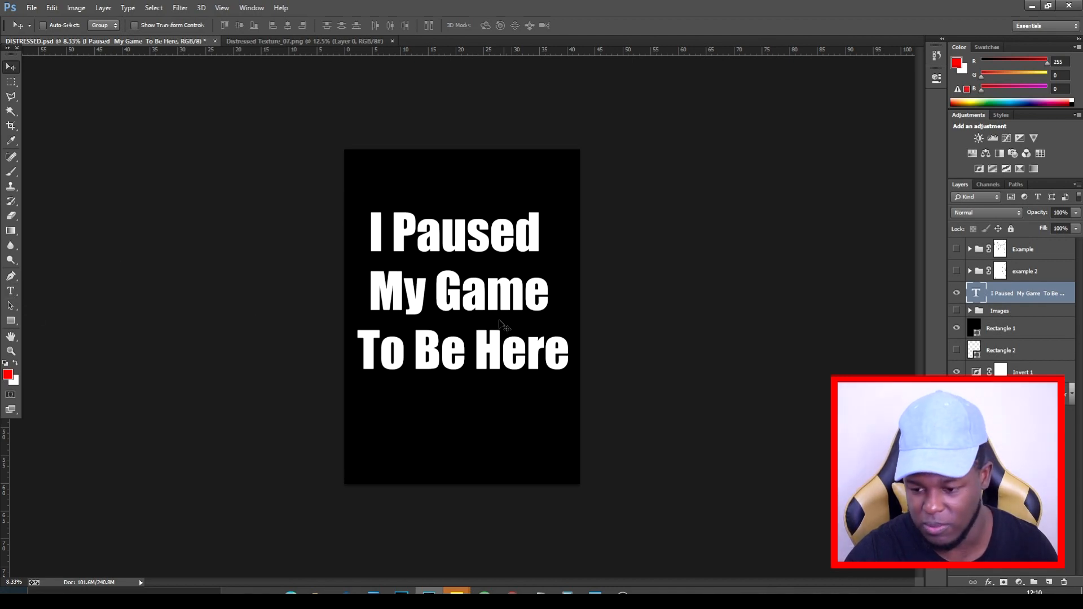
drag(366, 240, 577, 368)
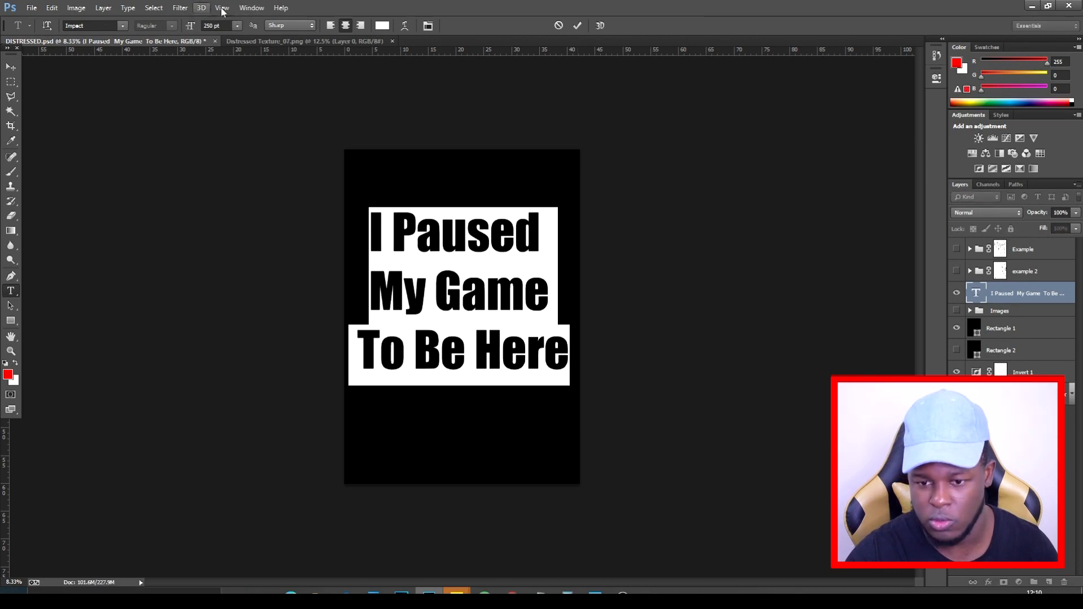
click(255, 10)
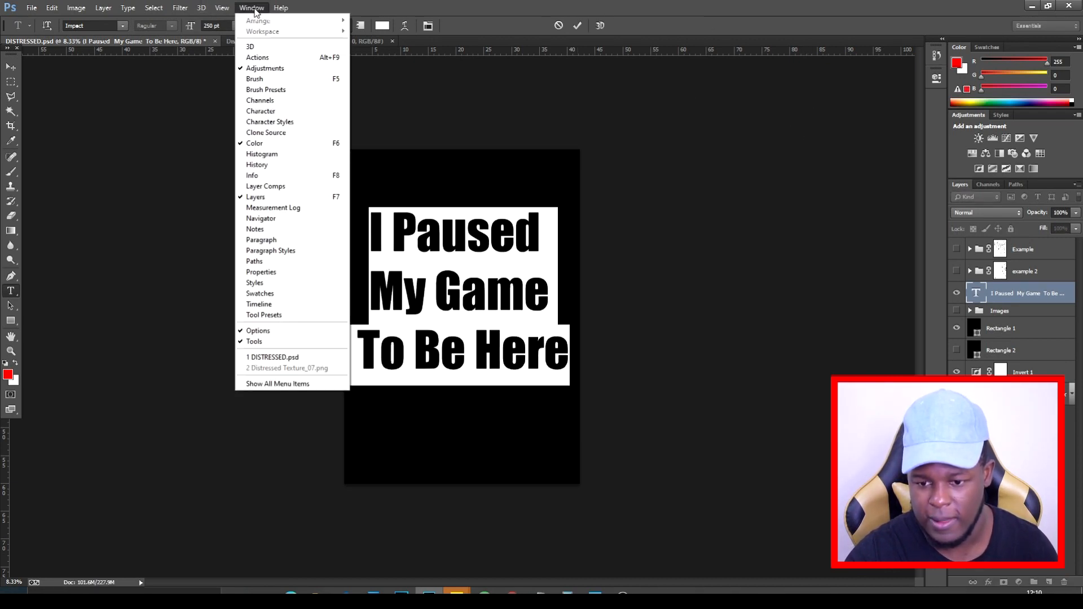
click(261, 112)
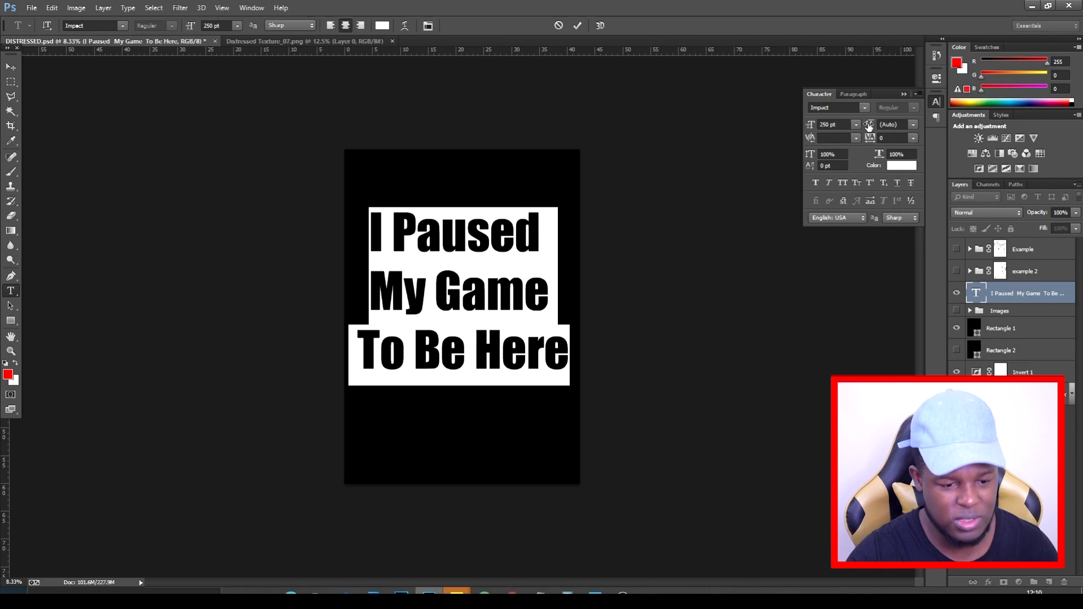
click(914, 127)
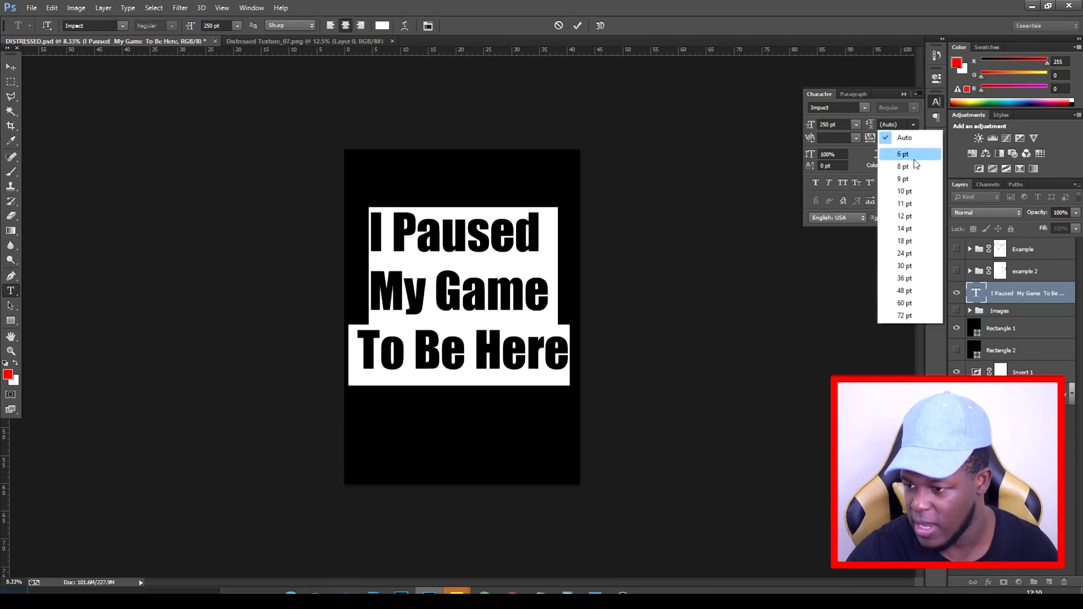
click(898, 315)
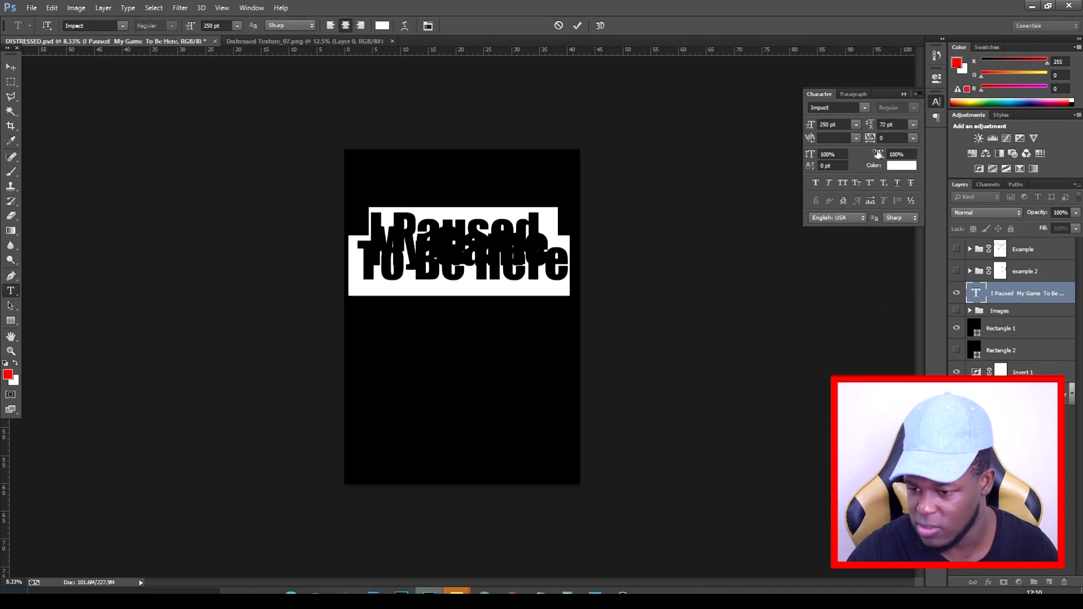
click(888, 124)
text(22)
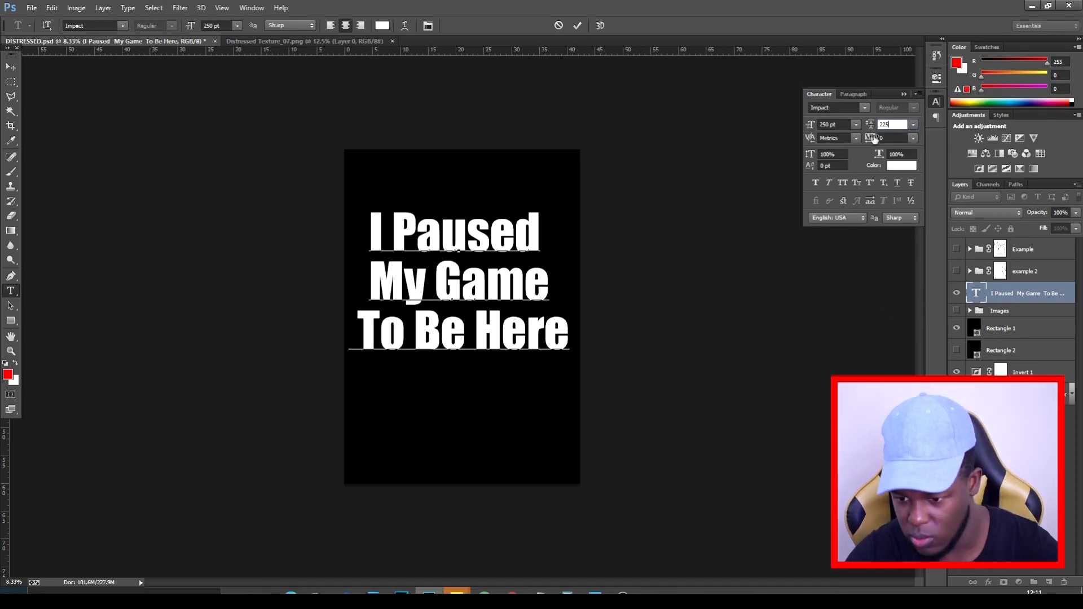
text(5)
key(Return)
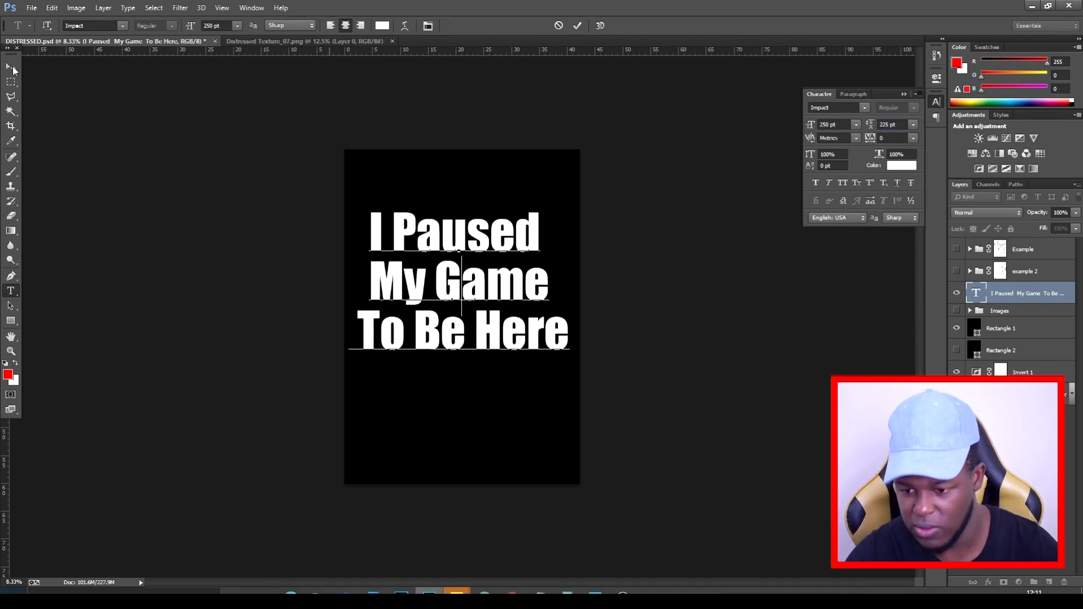
click(10, 66)
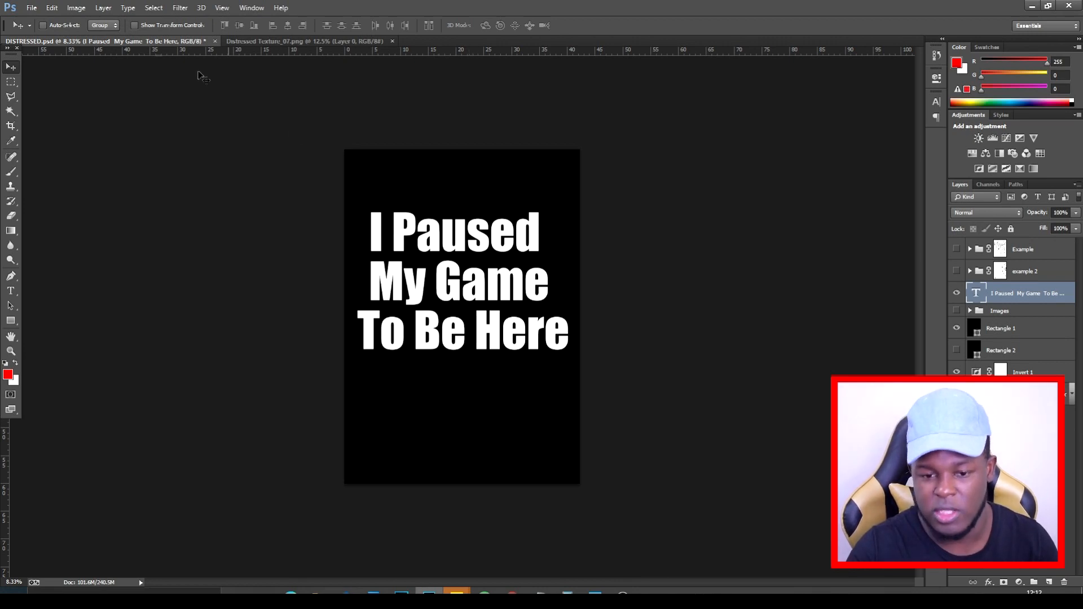
Open Distressed Texture_07 from the Transparent PNG folder and copy the entire image for use in DISTRESSED.psd
click(31, 7)
key(Escape)
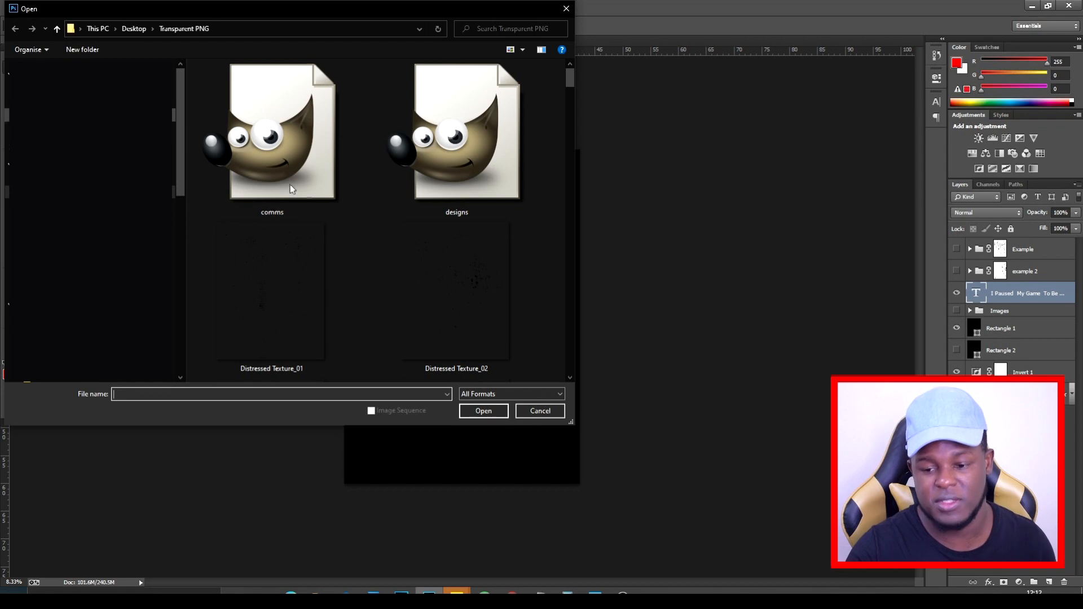
scroll(323, 183, down, 2)
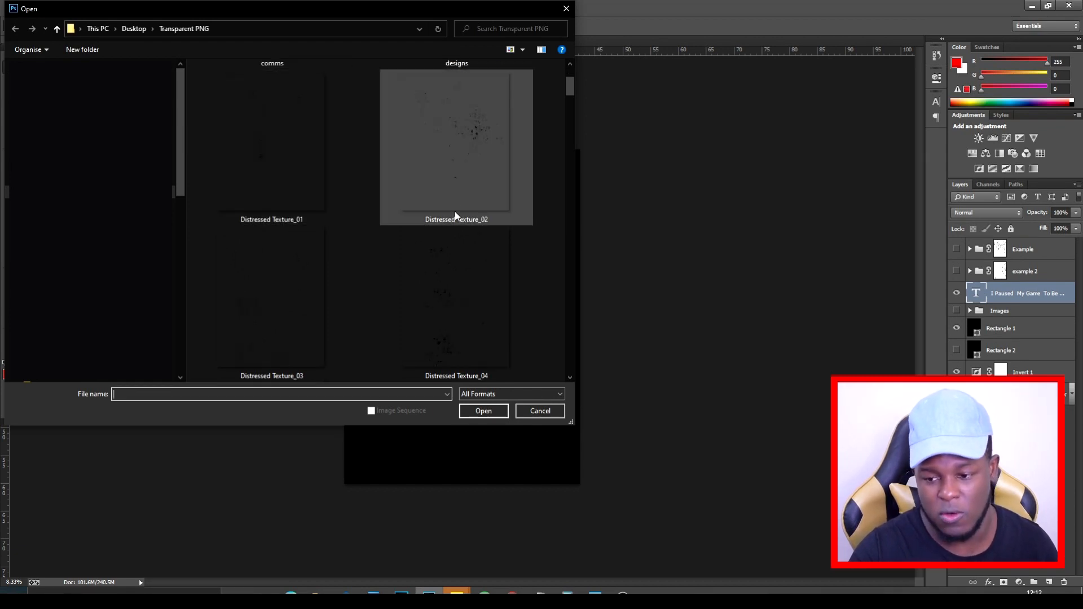
scroll(456, 212, down, 3)
scroll(459, 191, down, 5)
scroll(458, 193, up, 2)
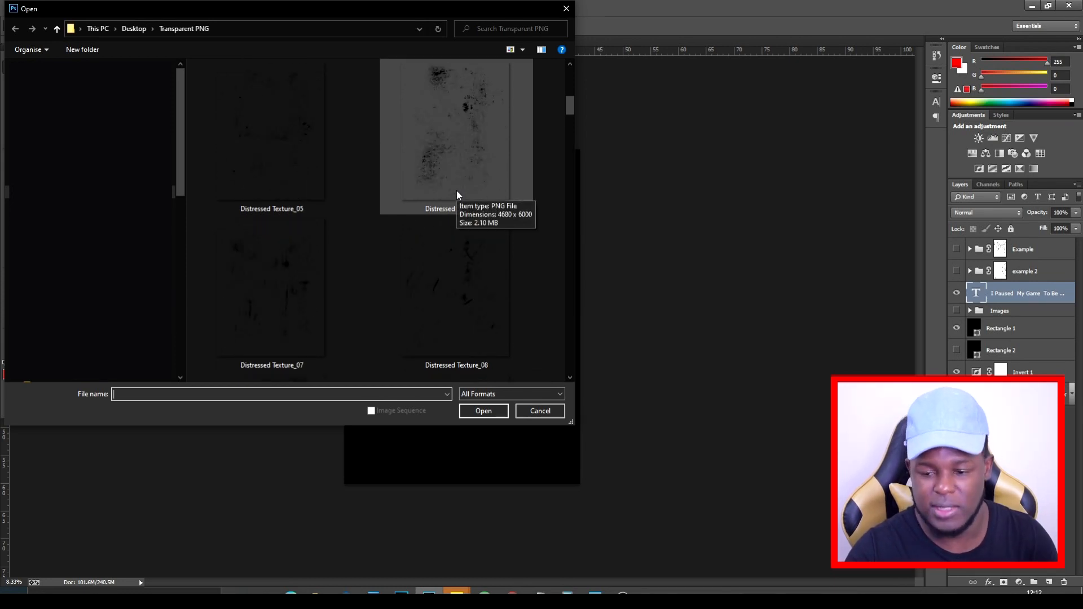
scroll(456, 190, up, 5)
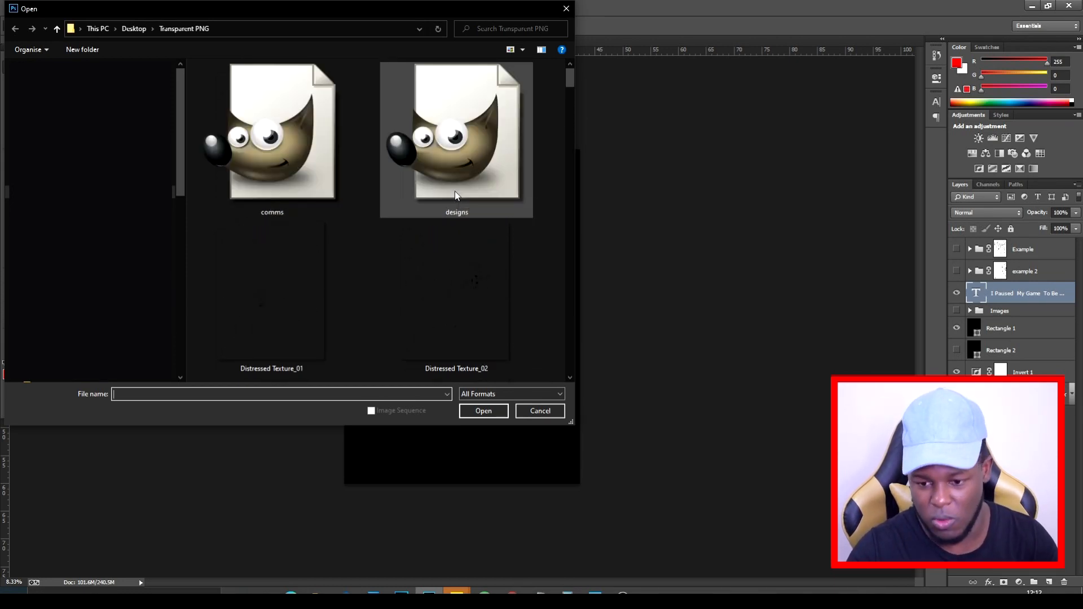
scroll(454, 192, down, 5)
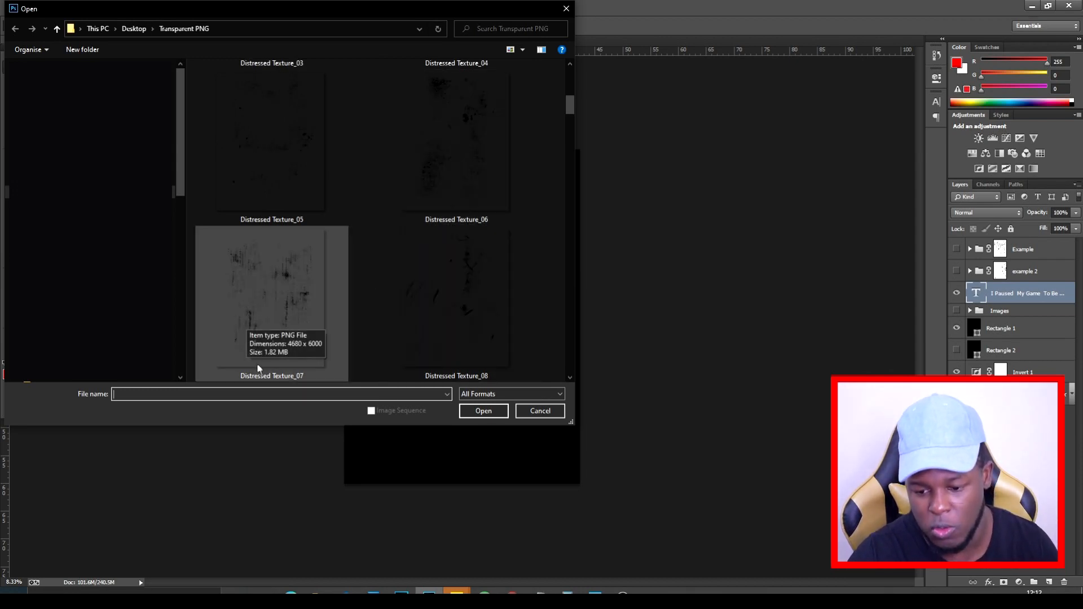
click(312, 302)
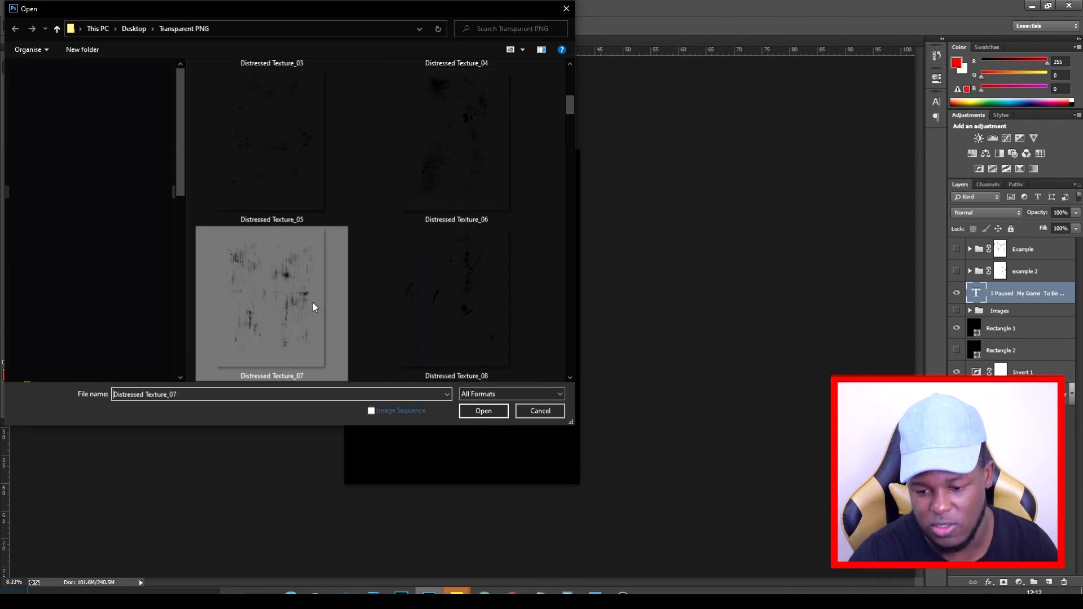
click(468, 413)
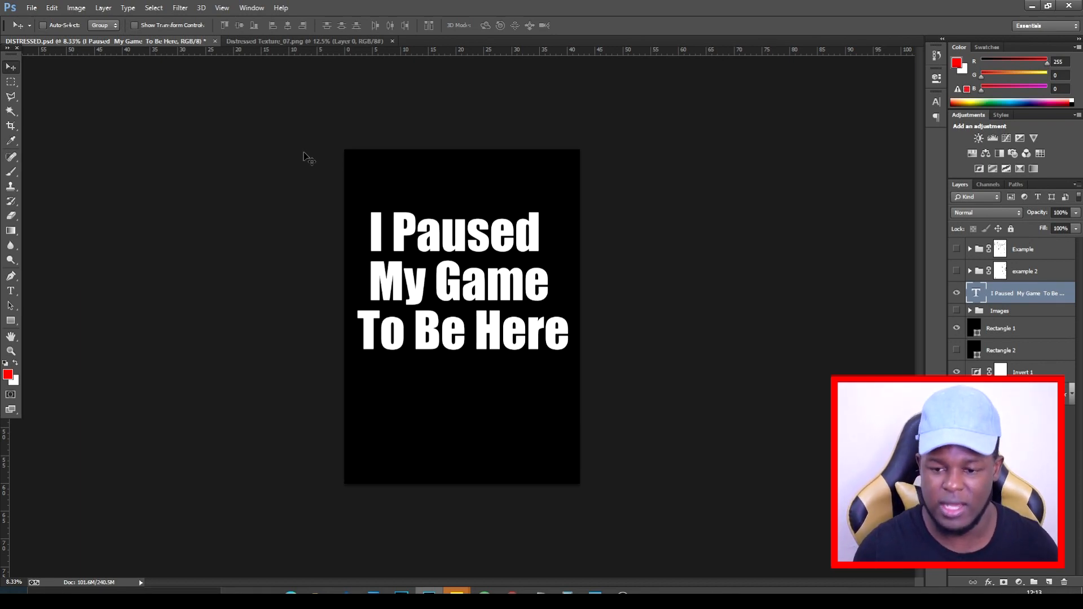
key(ctrl+Tab)
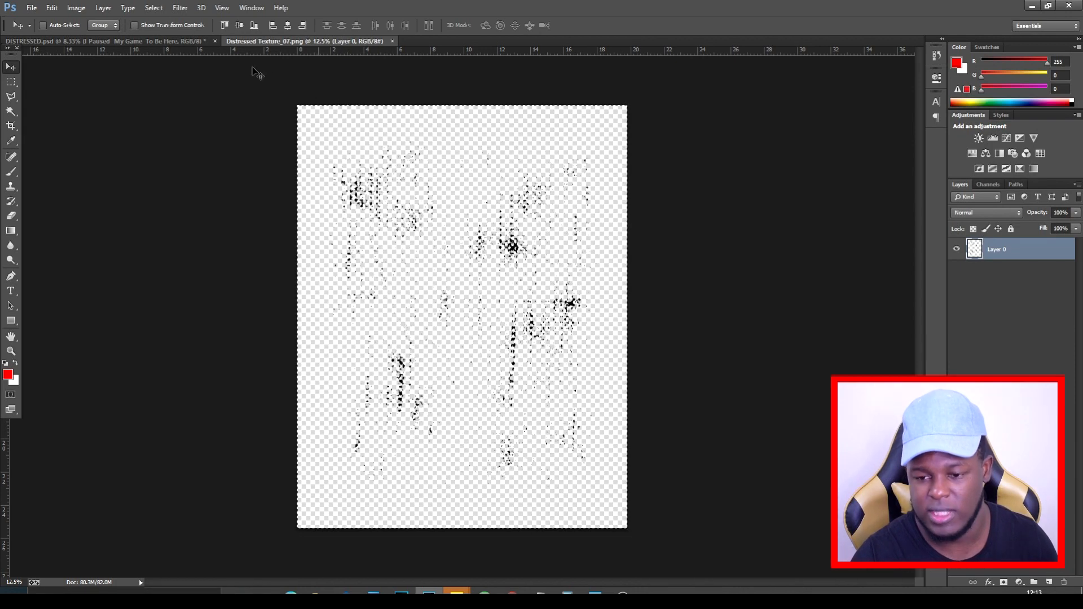
click(178, 42)
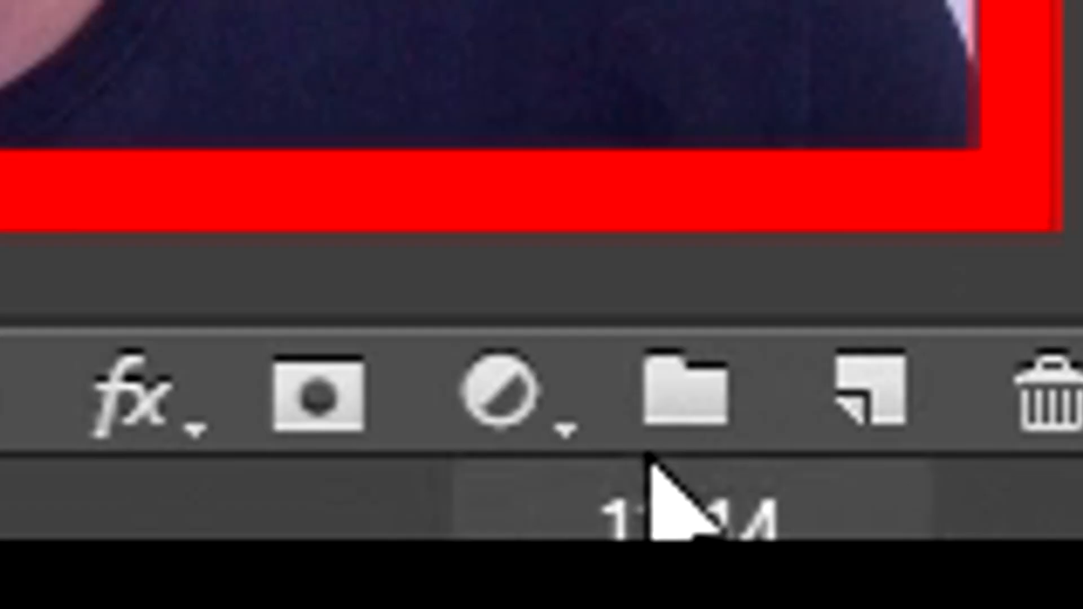
Place the phrase's text layer in a new layer group and add a layer mask to that group
click(1034, 582)
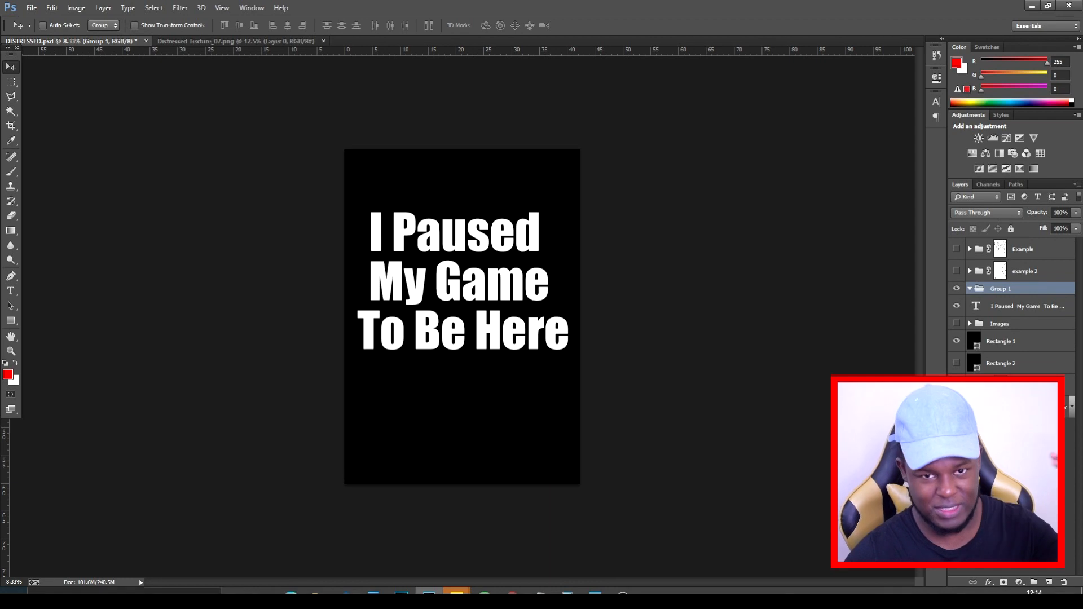
drag(1008, 312, 1017, 290)
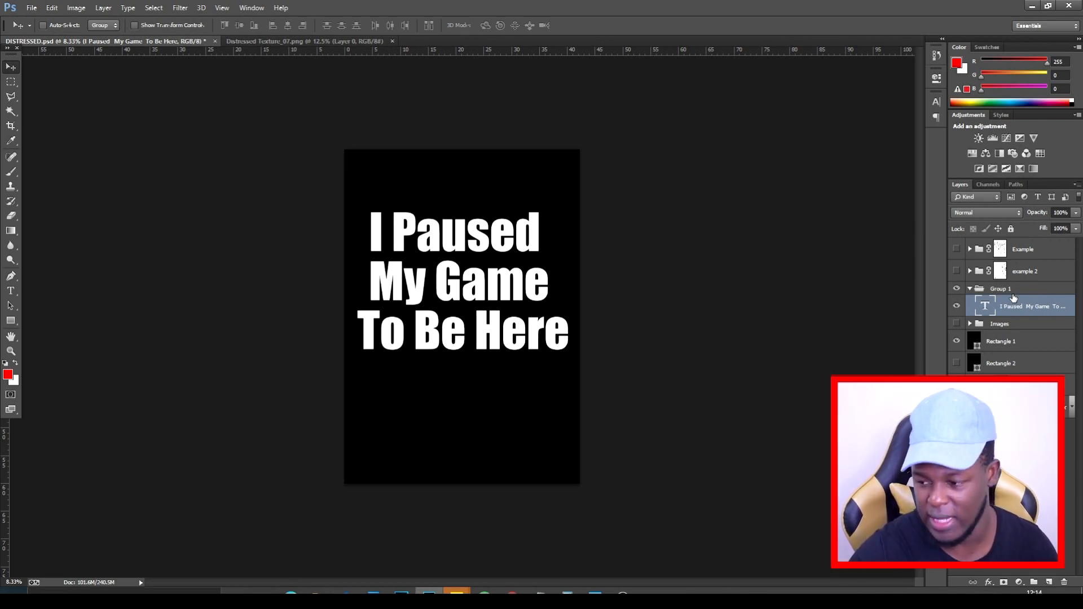
click(1011, 291)
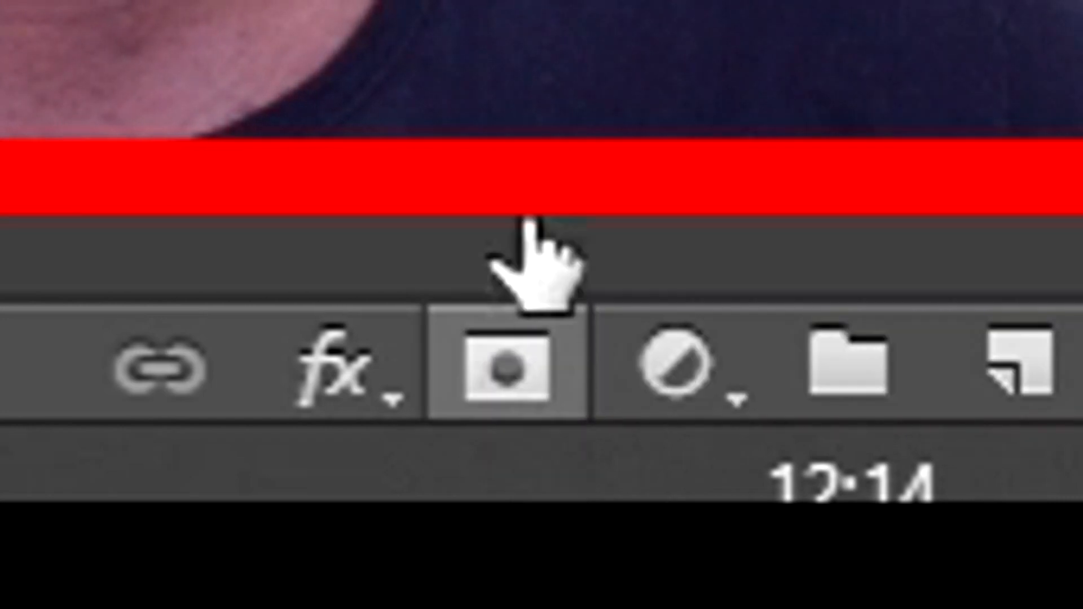
click(509, 364)
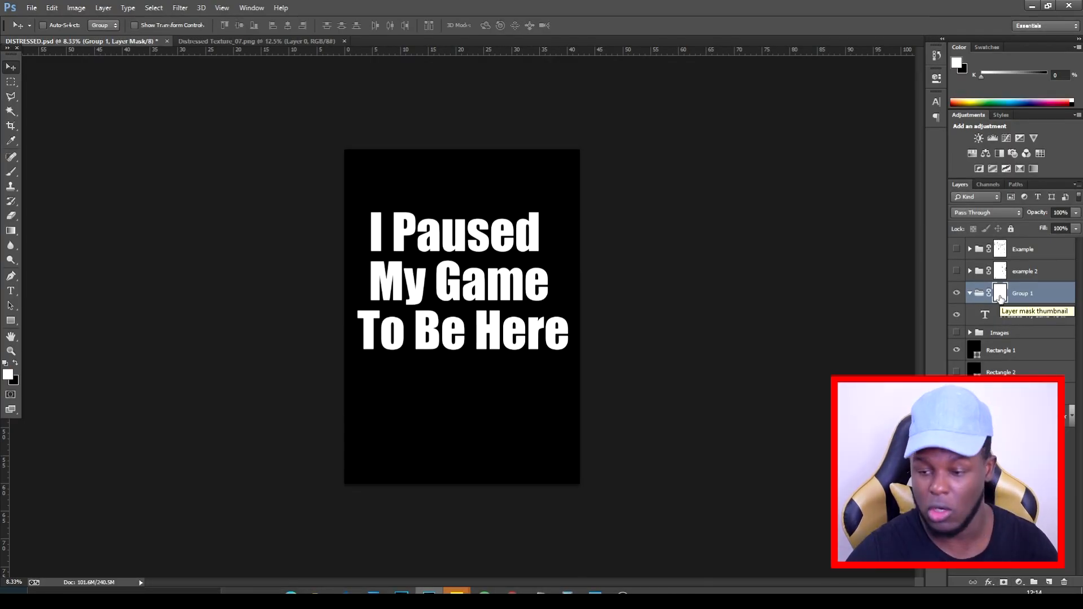
Paste the copied texture into the text group's layer mask and enlarge it to about 123% so it spans the canvas
alt+click(1000, 299)
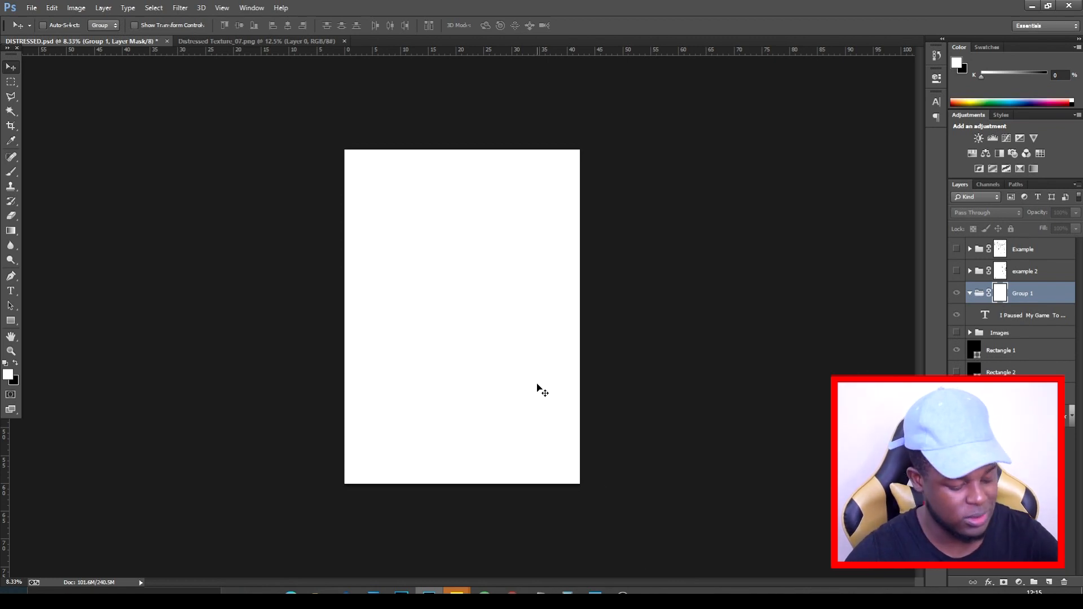
key(ctrl+v)
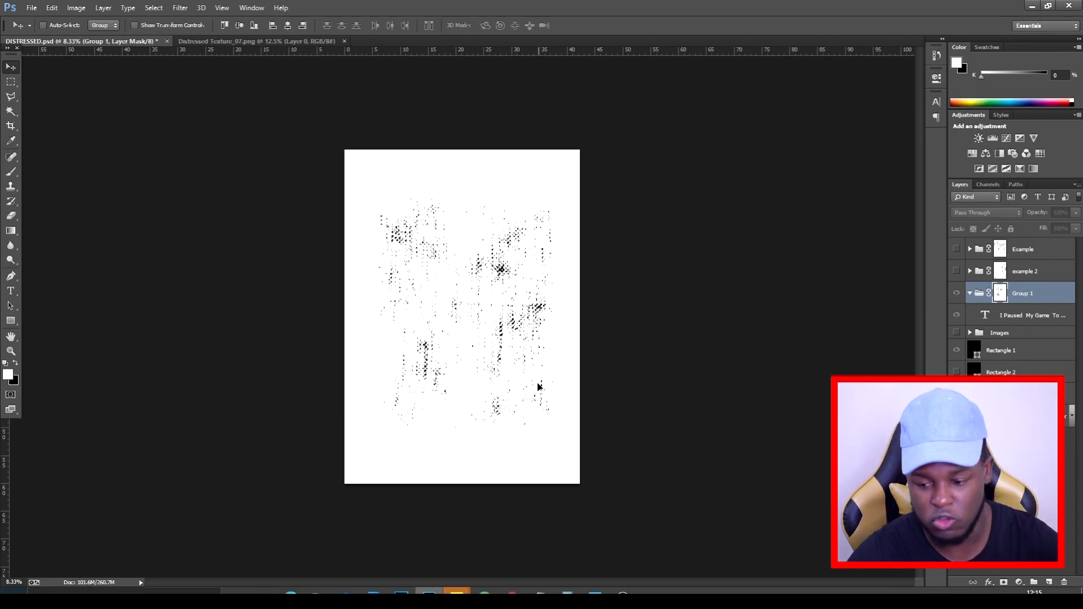
key(ctrl+t)
drag(355, 453, 327, 485)
drag(567, 179, 588, 141)
mouse_move(542, 224)
mouse_down()
mouse_move(545, 237)
mouse_move(547, 226)
mouse_up()
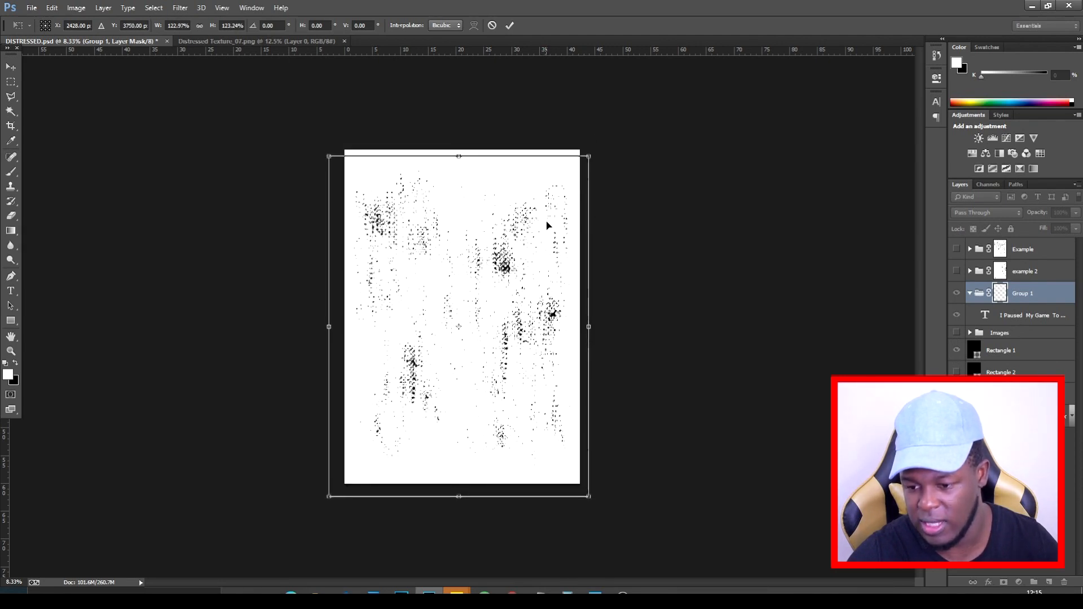
click(11, 68)
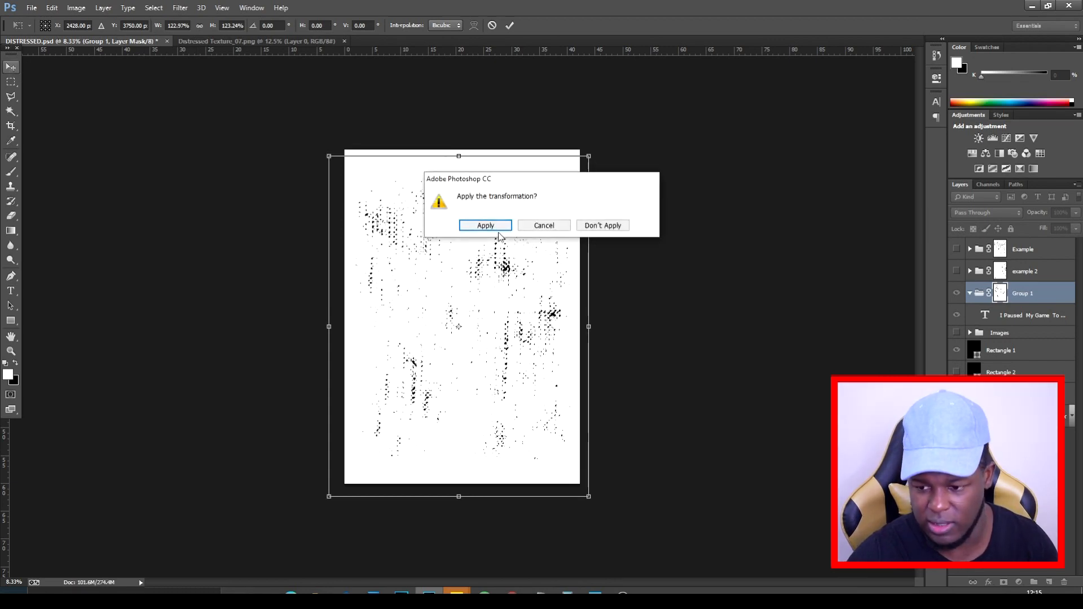
click(486, 225)
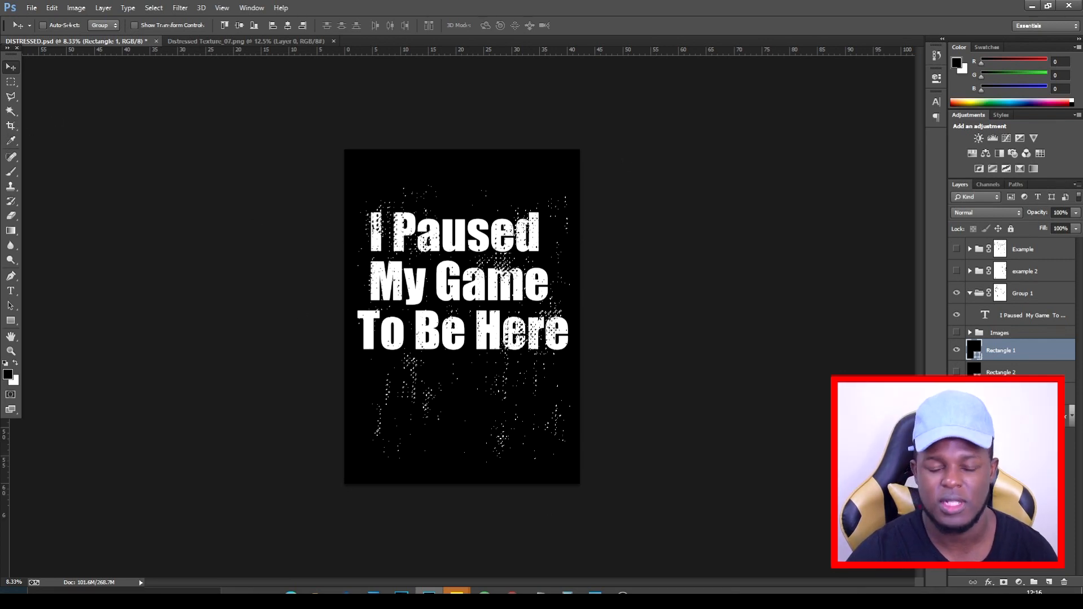
Deselect the texture selection around the distressed phrase
click(10, 112)
right_click(454, 271)
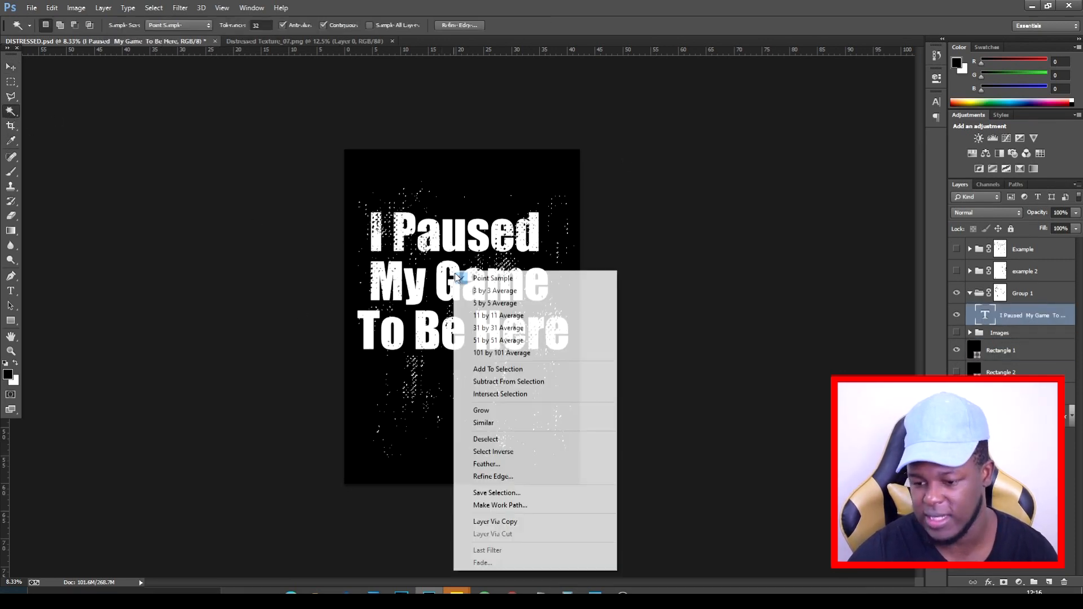
click(495, 444)
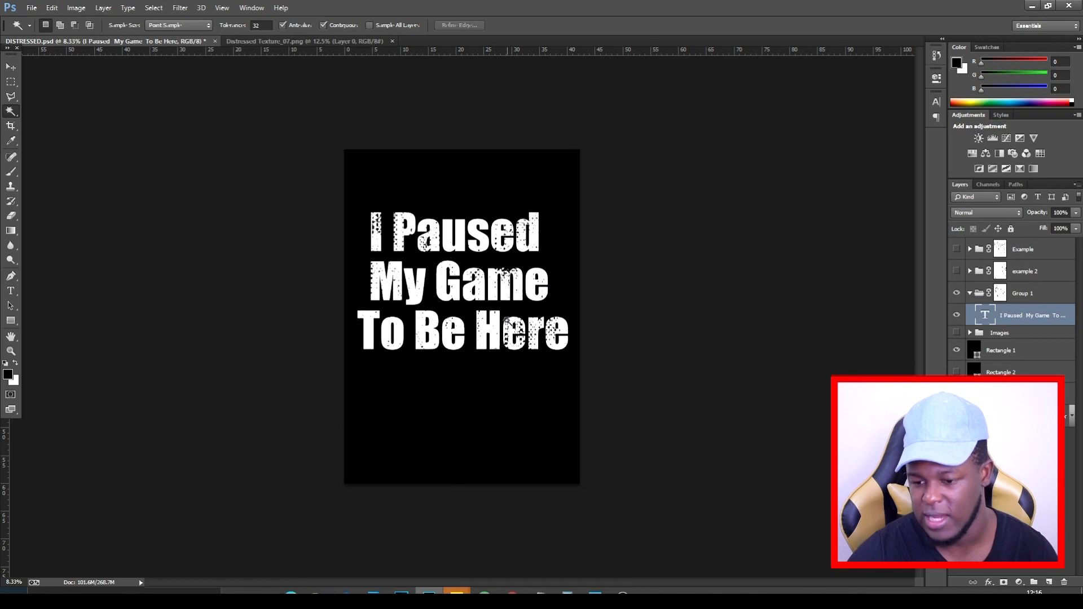
click(10, 68)
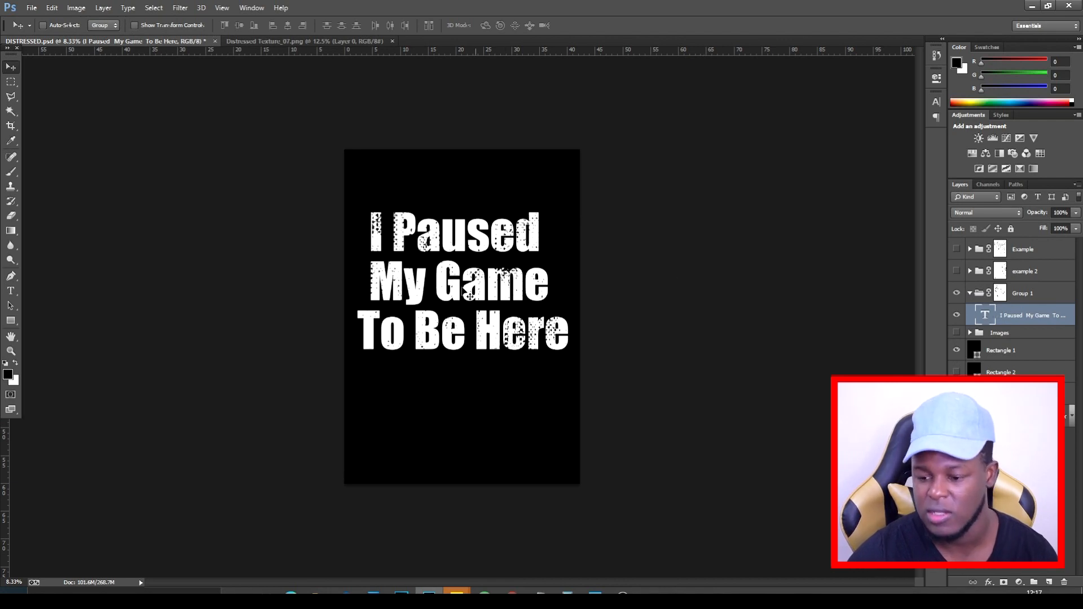
Show the bulldog image instead of the phrase and the straight-outta-2020 artwork, and move the text group's texture mask onto the bulldog layer
click(957, 314)
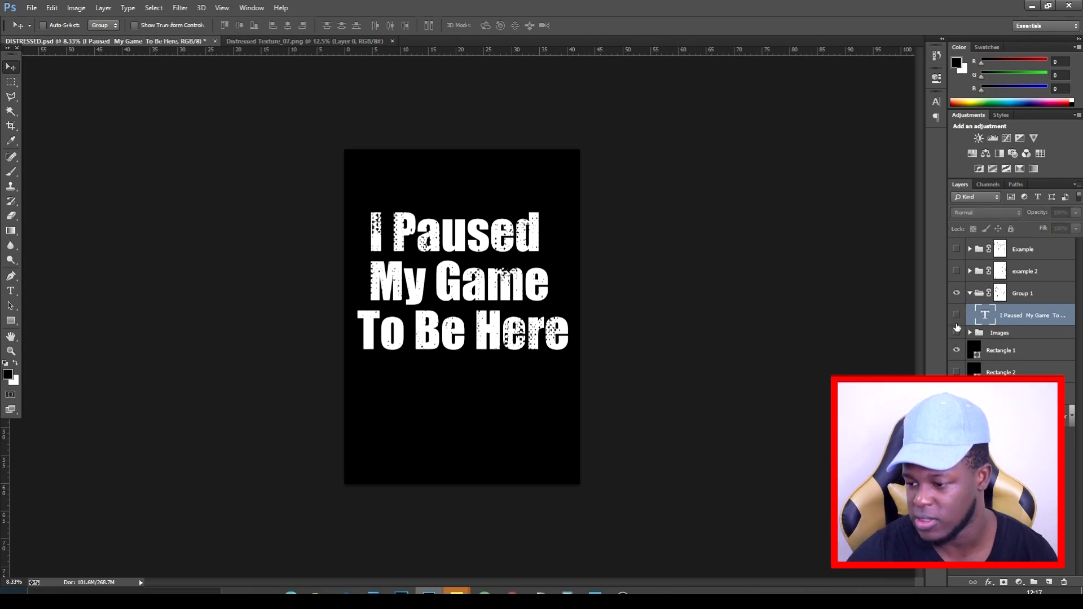
click(957, 333)
click(970, 333)
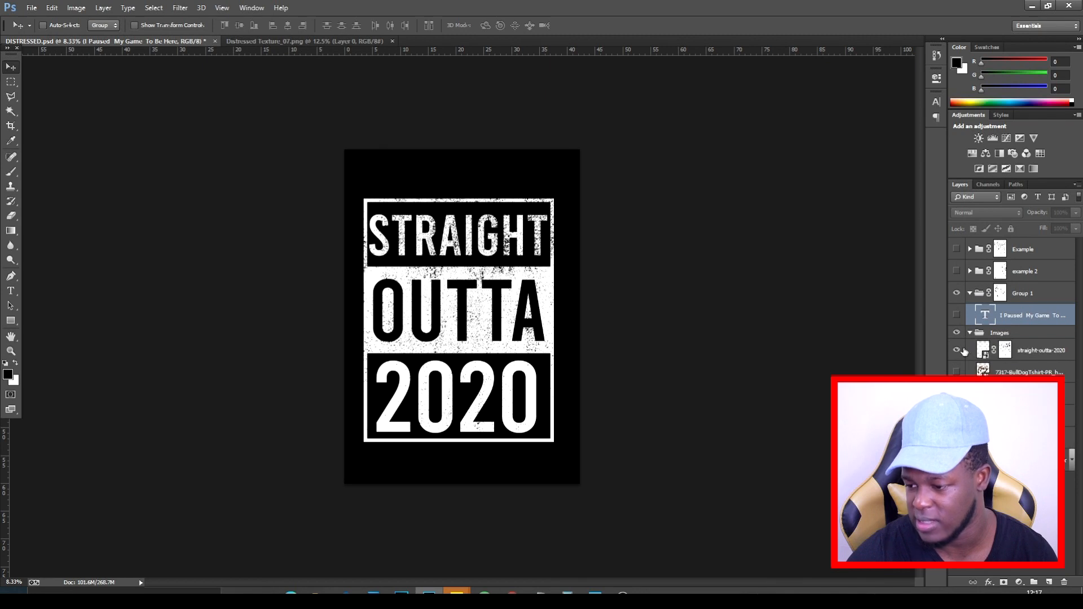
click(956, 349)
click(956, 372)
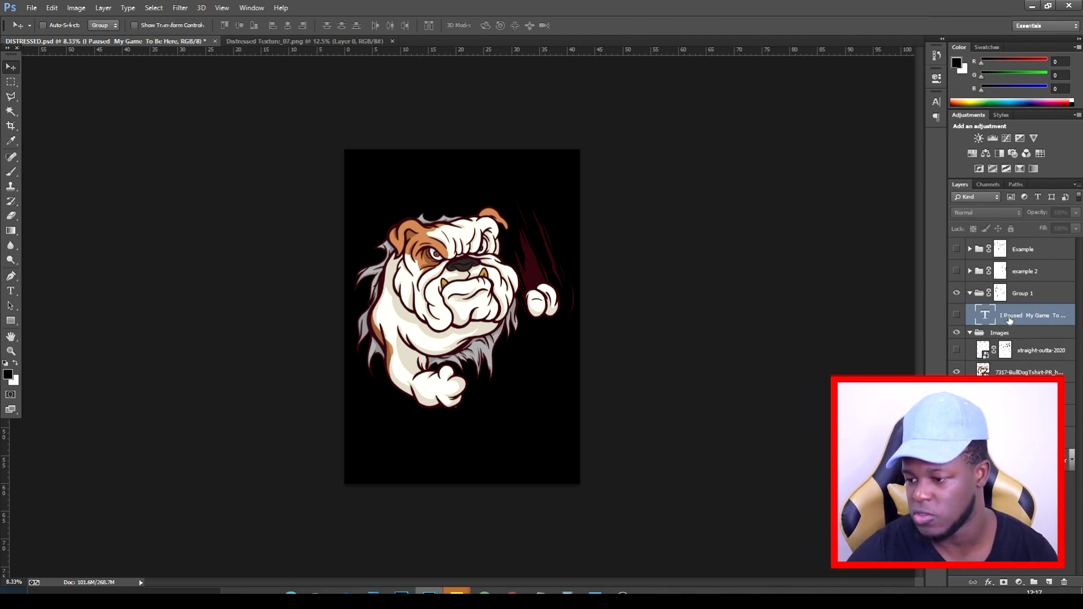
drag(1002, 294, 1002, 370)
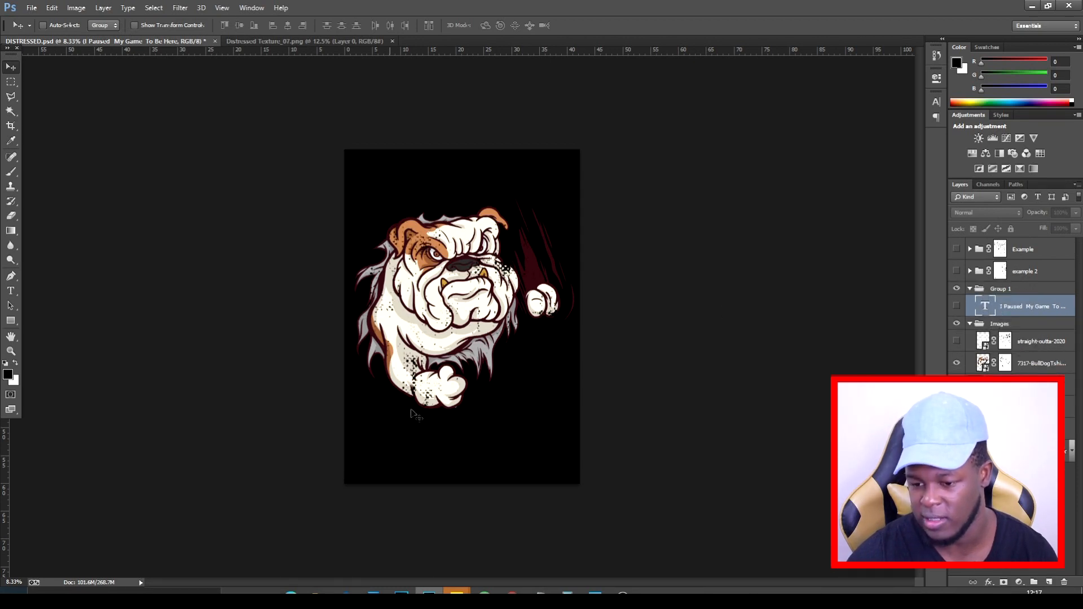